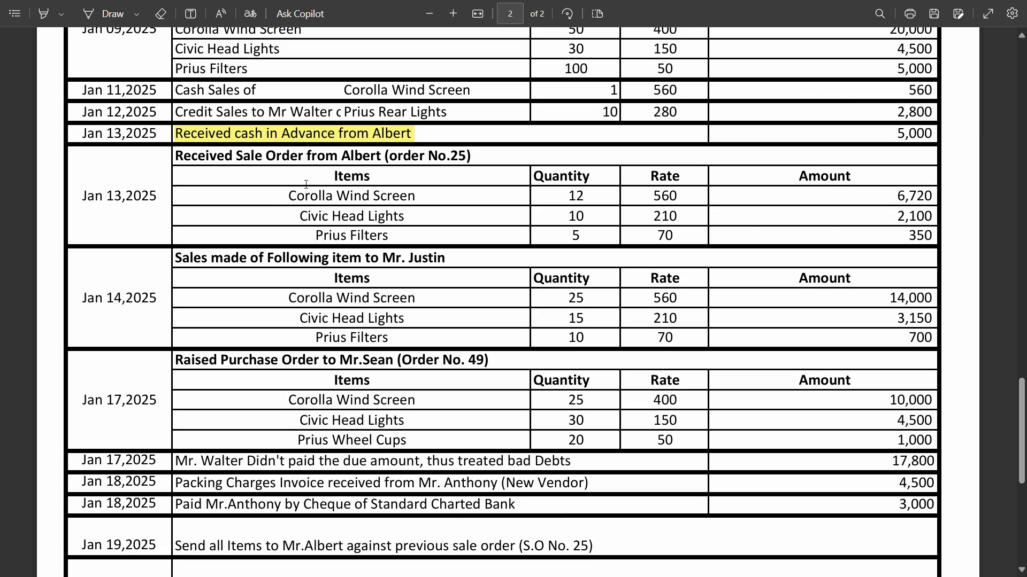
{"action": "key", "text": "alt+Tab"}
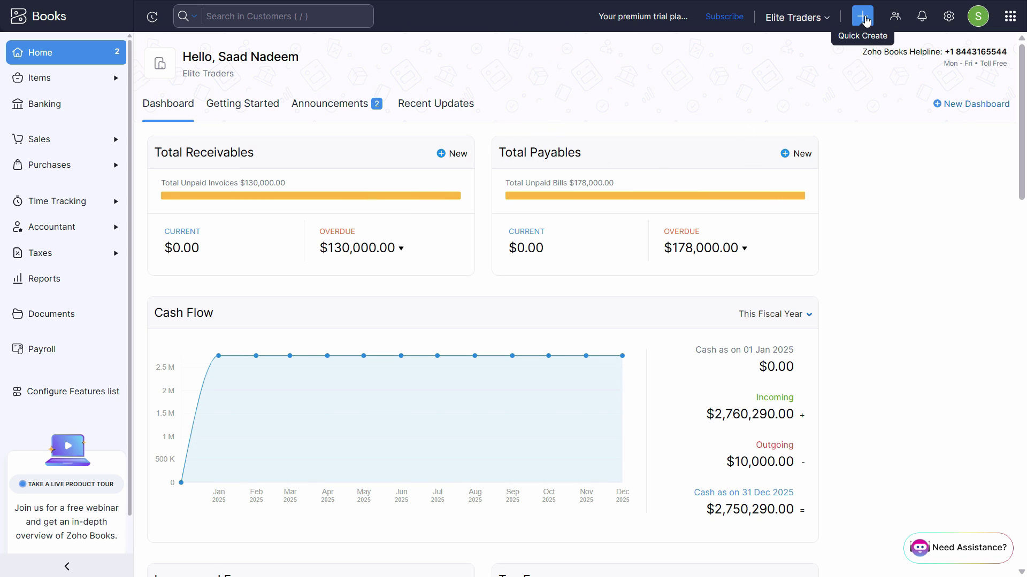
{"action": "left_click", "coordinate": [866, 20]}
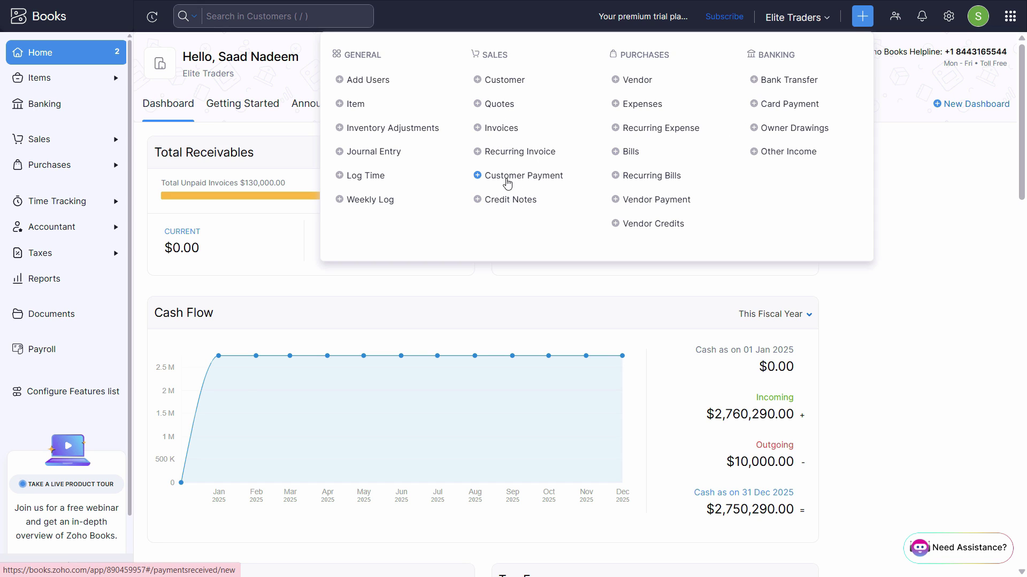
{"action": "left_click", "coordinate": [511, 183]}
{"action": "left_click", "coordinate": [378, 113]}
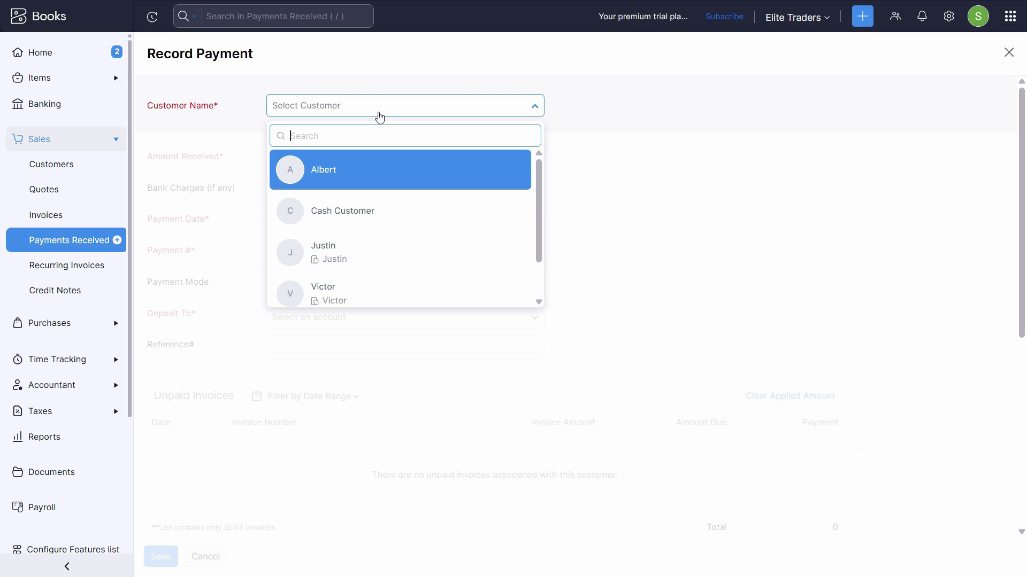
{"action": "left_click", "coordinate": [367, 177]}
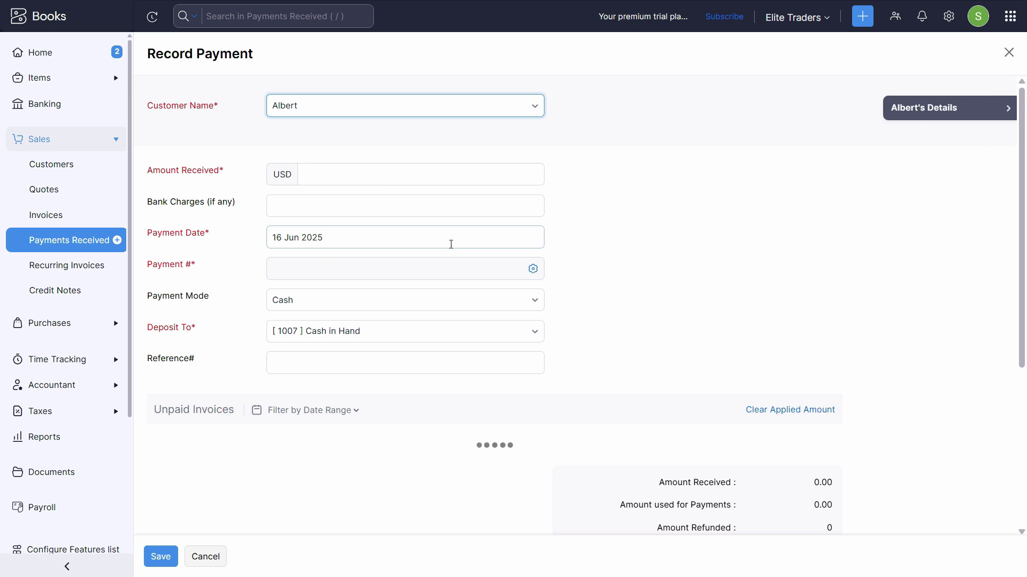
{"action": "left_click", "coordinate": [339, 173]}
{"action": "key", "text": "alt+Tab"}
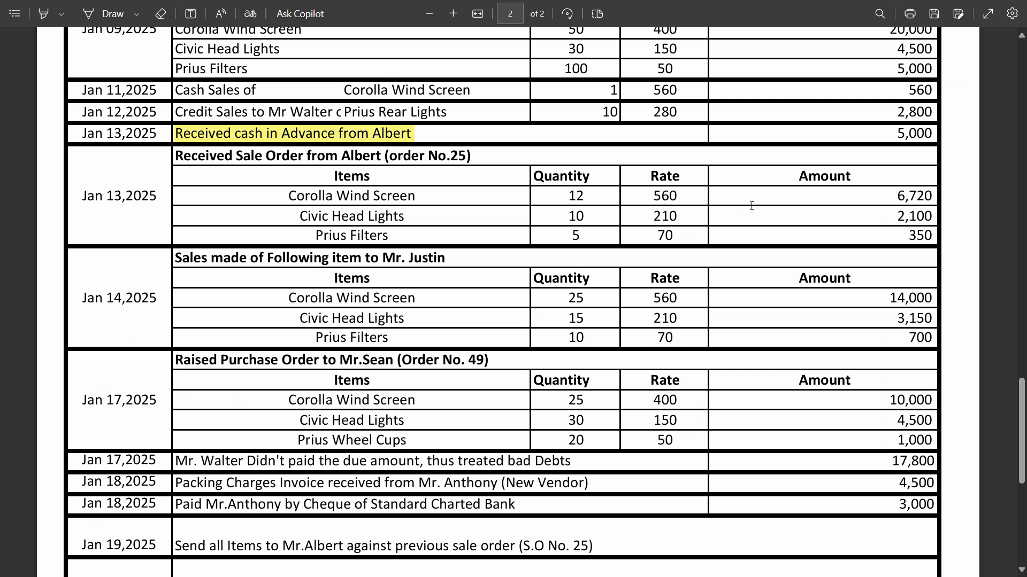
{"action": "key", "text": "alt+Tab"}
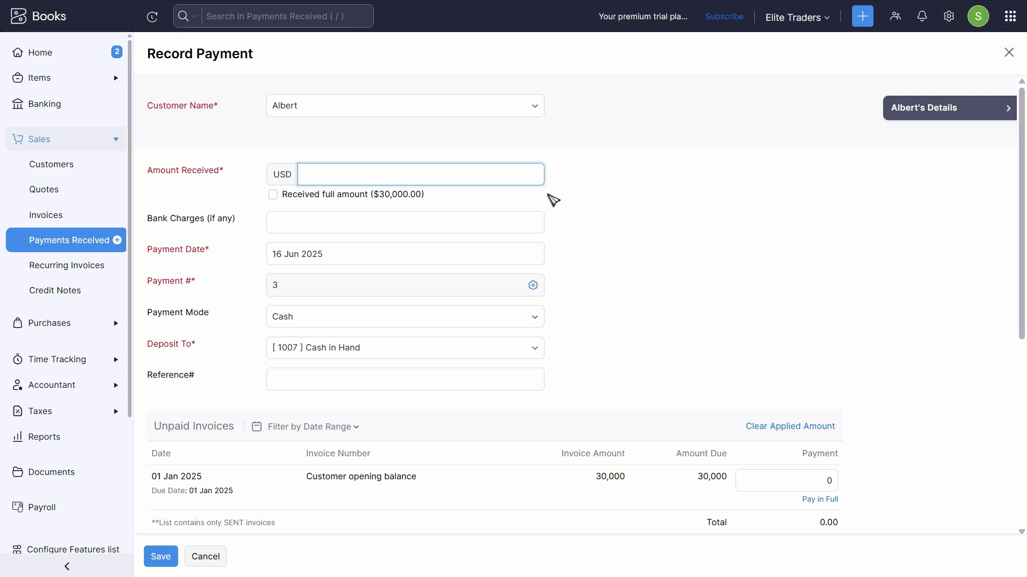
{"action": "type", "text": "5000"}
{"action": "left_click", "coordinate": [552, 200]}
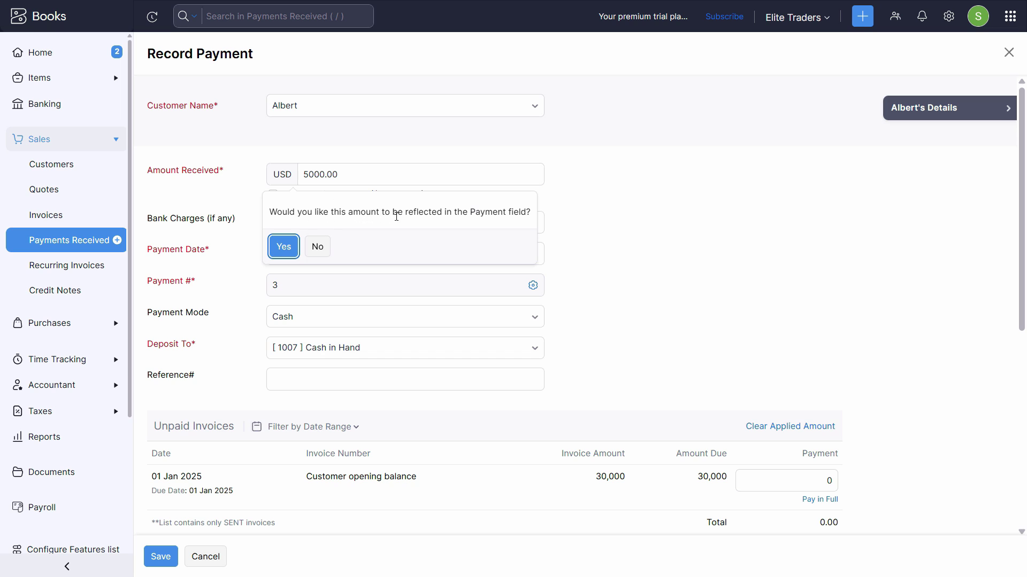
{"action": "left_click", "coordinate": [283, 247]}
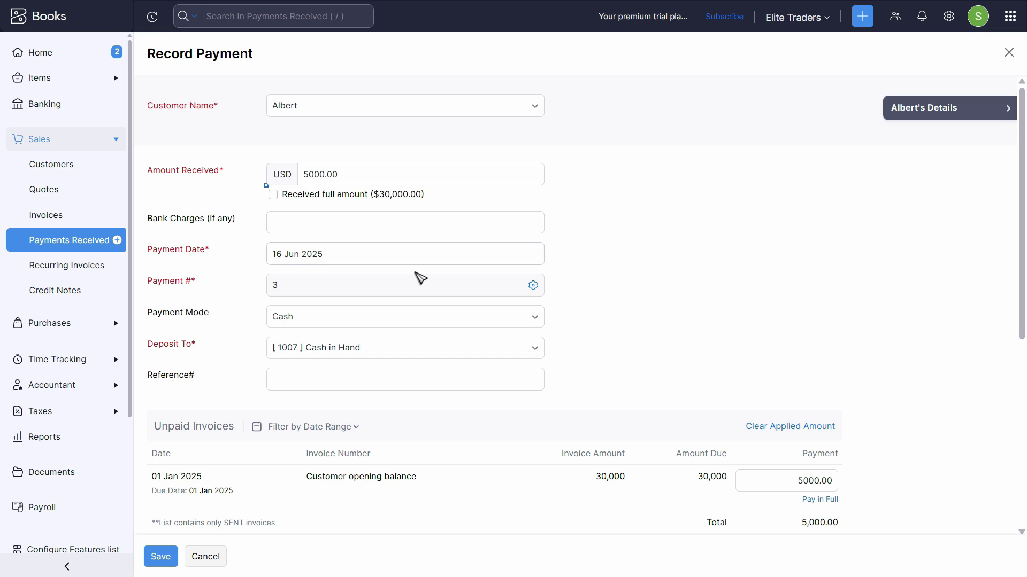
{"action": "left_click", "coordinate": [345, 256]}
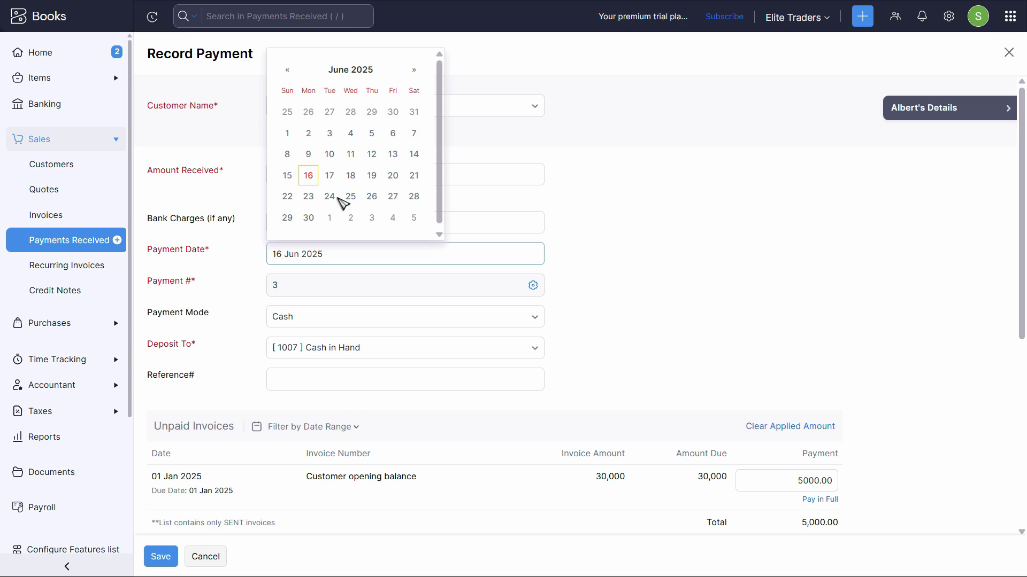
{"action": "left_click", "coordinate": [351, 72]}
{"action": "left_click", "coordinate": [301, 134]}
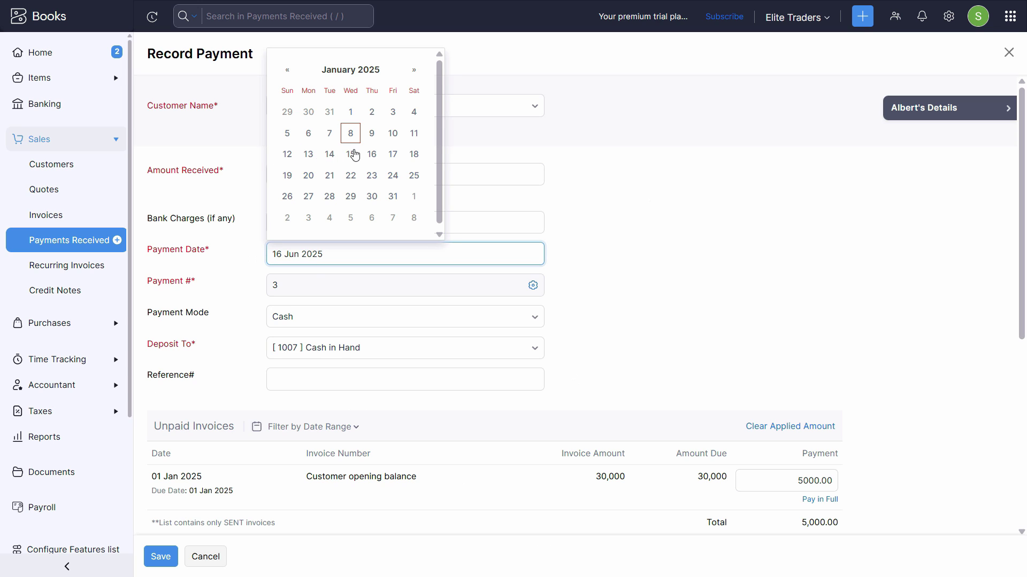
{"action": "left_click", "coordinate": [308, 154]}
{"action": "left_click", "coordinate": [332, 256]}
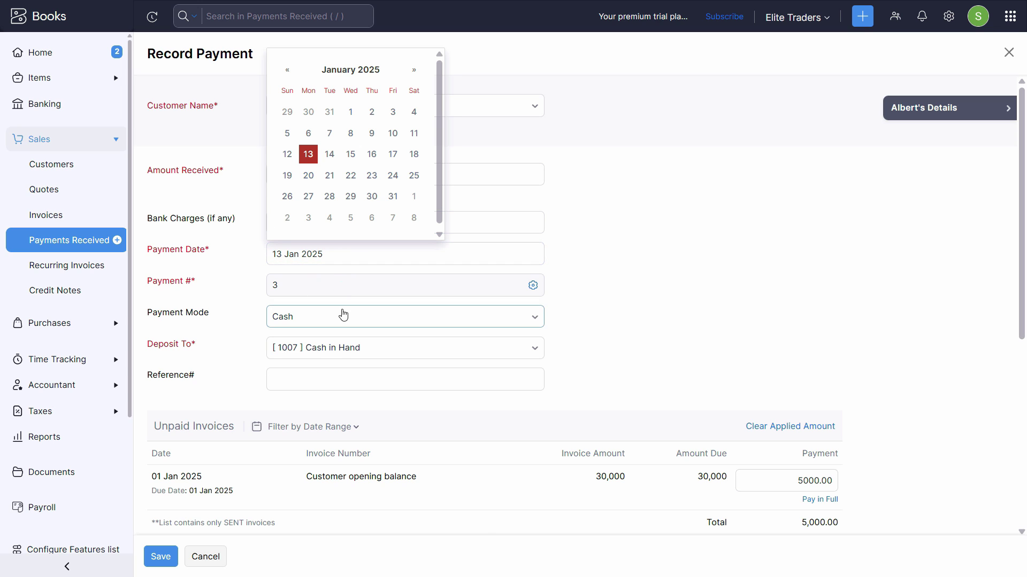
{"action": "left_click", "coordinate": [593, 314]}
{"action": "scroll", "coordinate": [401, 305], "scroll_direction": "down", "scroll_amount": 3}
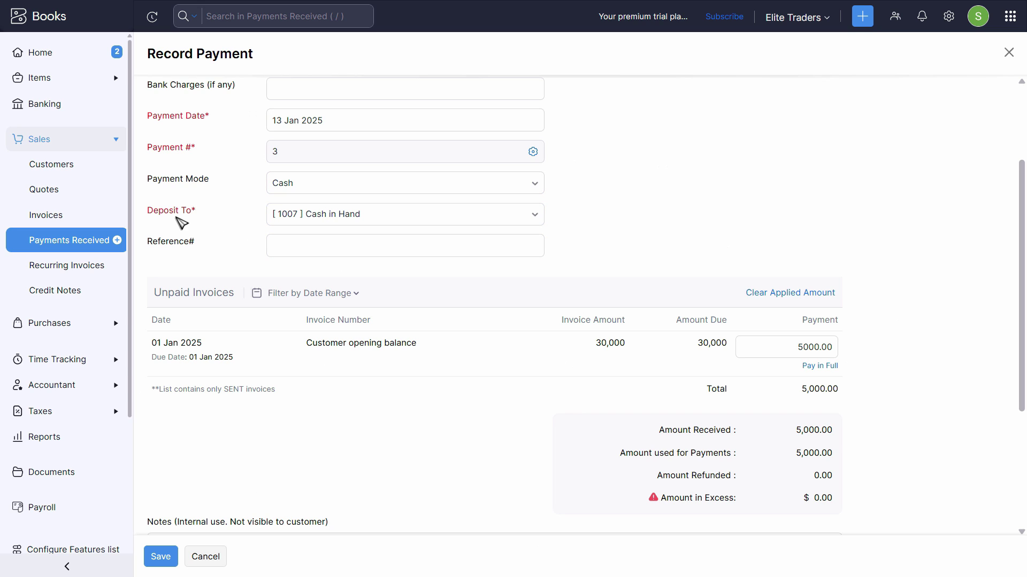
{"action": "left_click", "coordinate": [324, 252]}
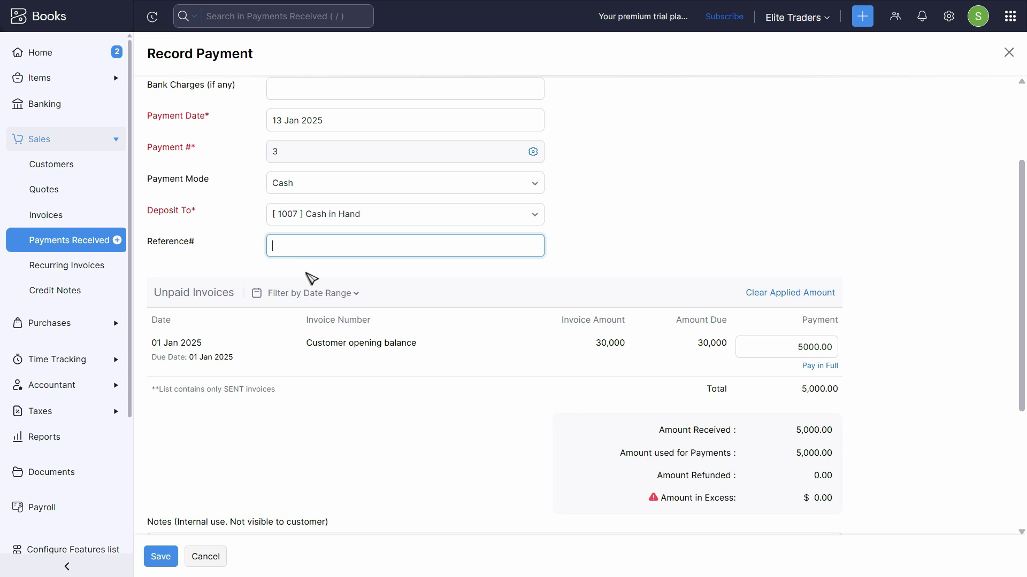
{"action": "scroll", "coordinate": [323, 361], "scroll_direction": "down", "scroll_amount": 4}
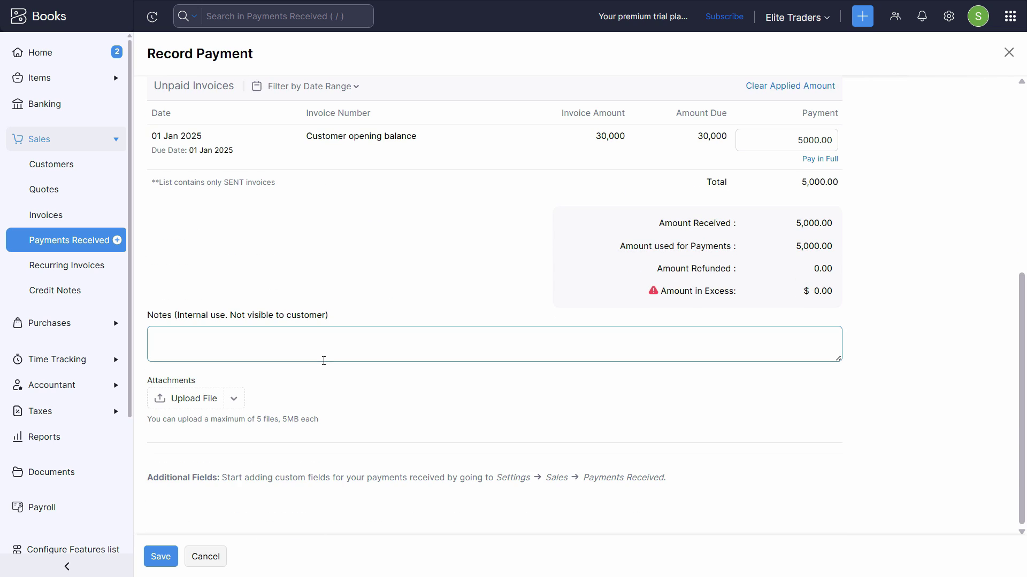
{"action": "scroll", "coordinate": [324, 361], "scroll_direction": "up", "scroll_amount": 1}
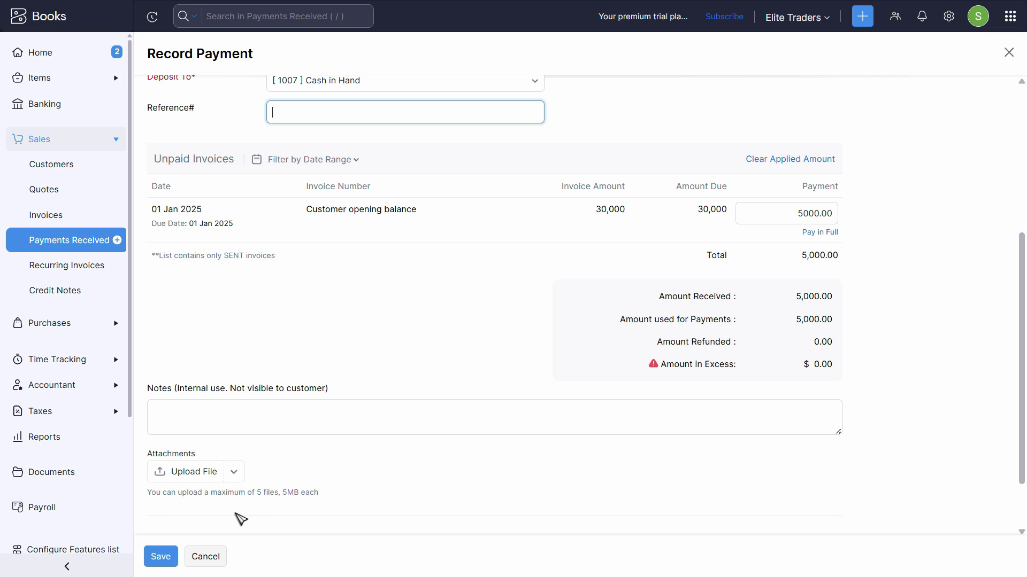
{"action": "left_click", "coordinate": [206, 556]}
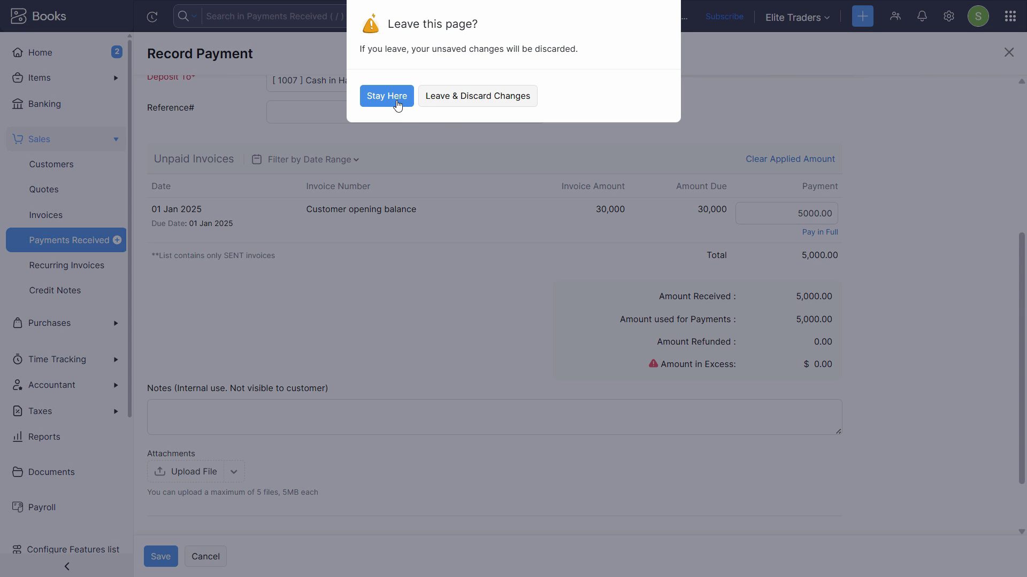
{"action": "left_click", "coordinate": [488, 99]}
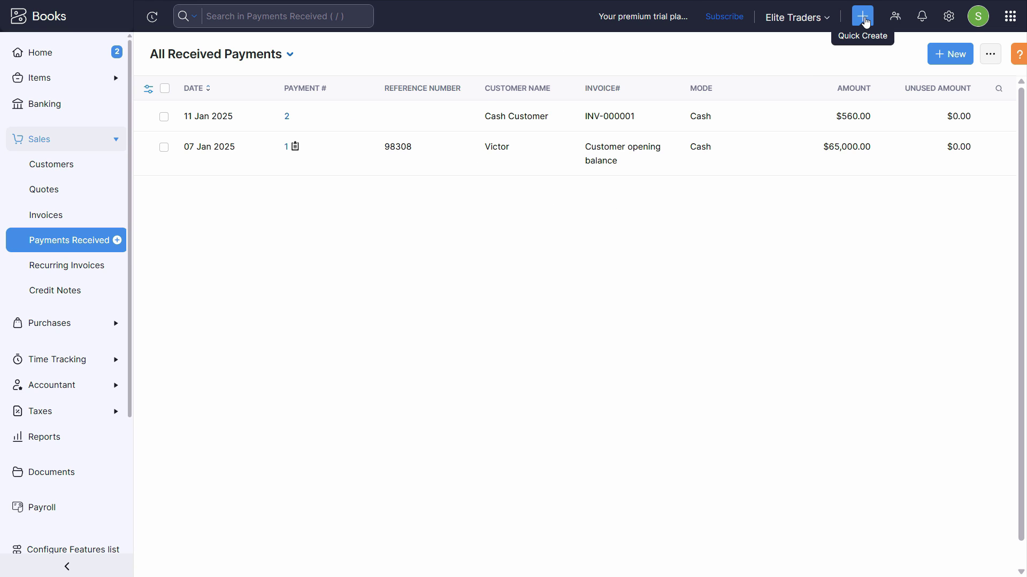
Start a new customer payment in Zoho Books and select the customer from the Jan 13, 2025 cash advance entry
{"action": "left_click", "coordinate": [863, 20]}
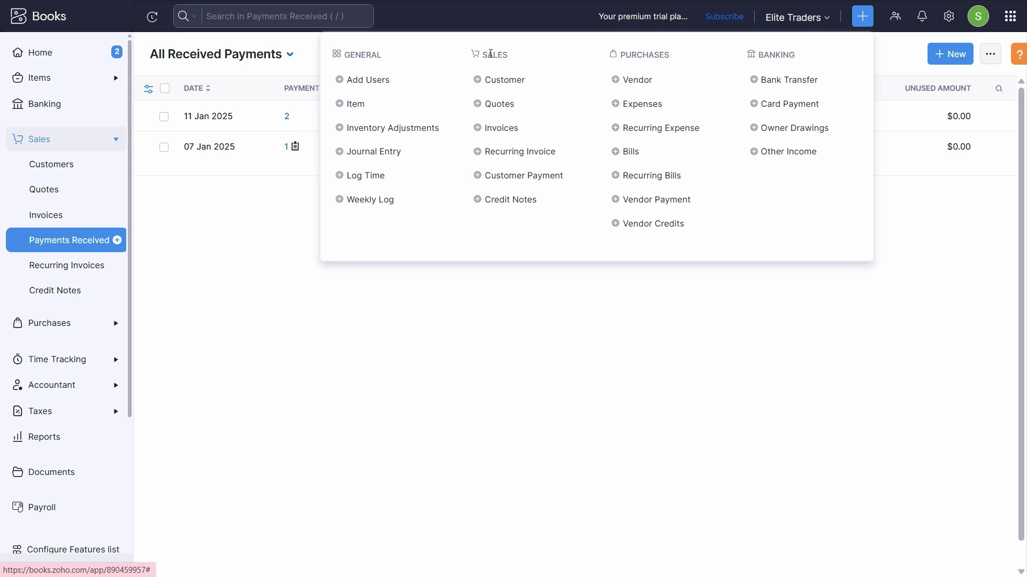
{"action": "left_click", "coordinate": [500, 176]}
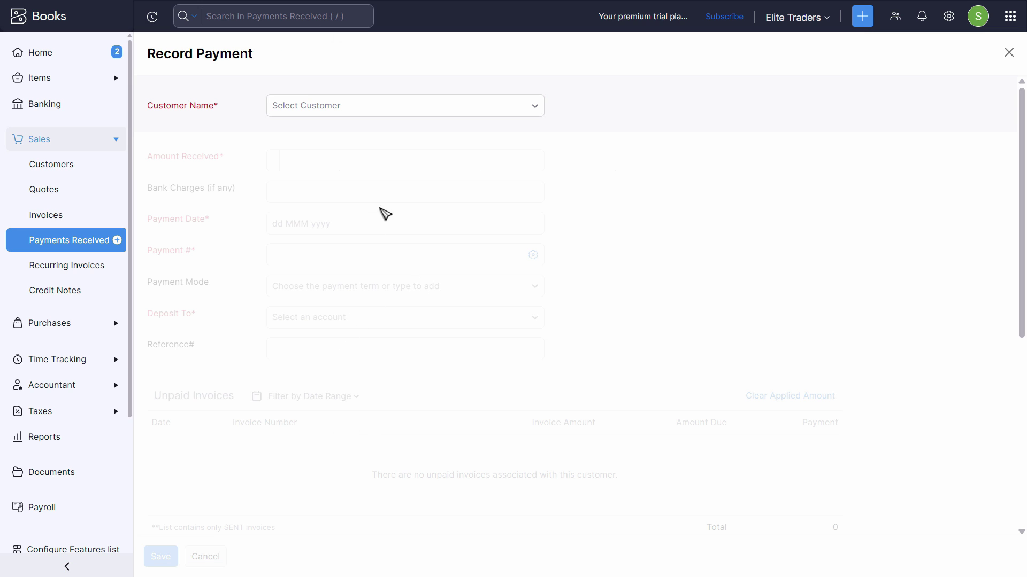
{"action": "left_click", "coordinate": [396, 107]}
{"action": "left_click", "coordinate": [343, 169]}
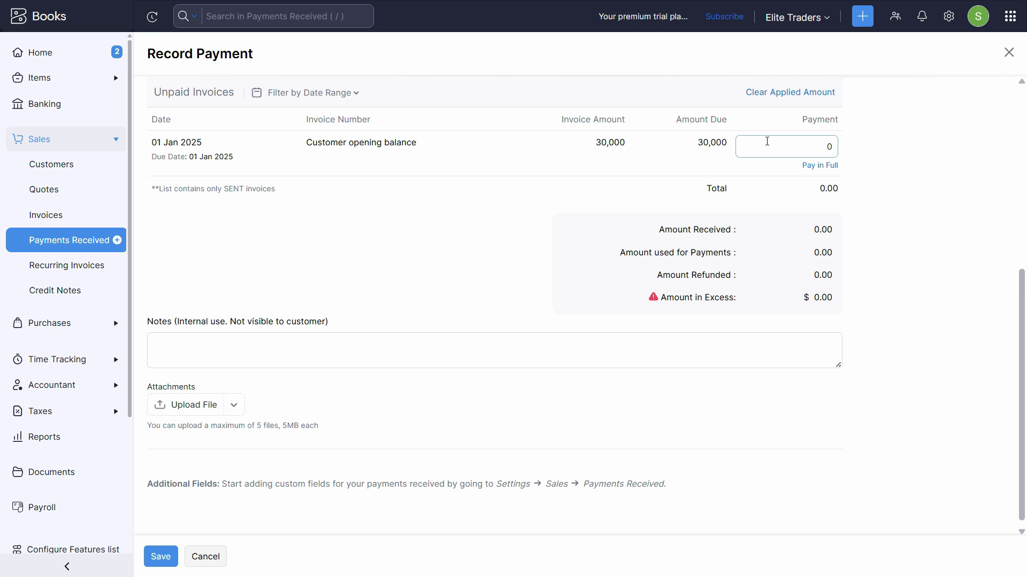
Set the amount received to 5000 USD without applying it to the customer's unpaid opening balance
{"action": "left_click", "coordinate": [768, 143]}
{"action": "left_click", "coordinate": [424, 419]}
{"action": "scroll", "coordinate": [422, 421], "scroll_direction": "up", "scroll_amount": 2}
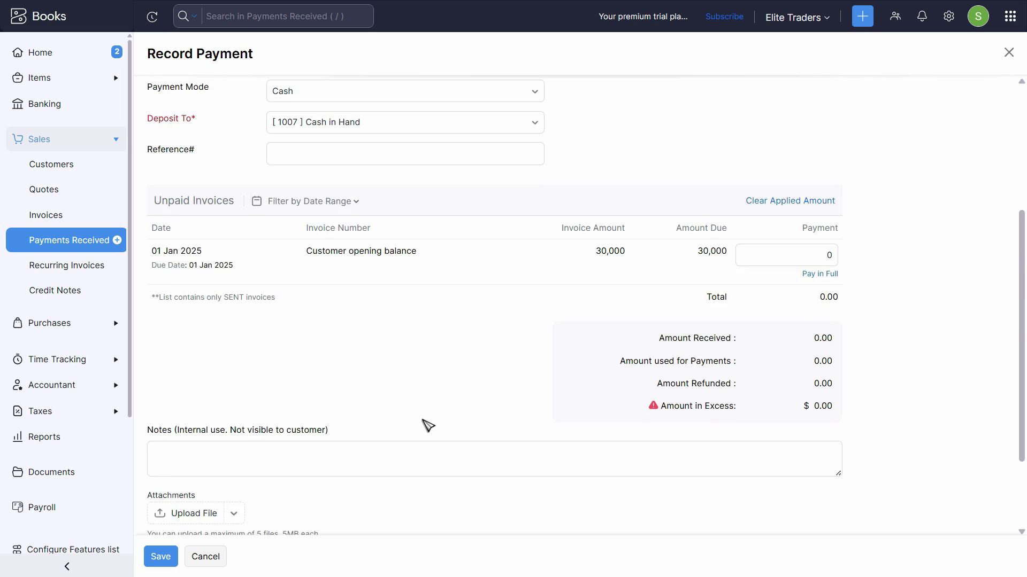
{"action": "scroll", "coordinate": [427, 423], "scroll_direction": "up", "scroll_amount": 5}
{"action": "type", "text": "50"}
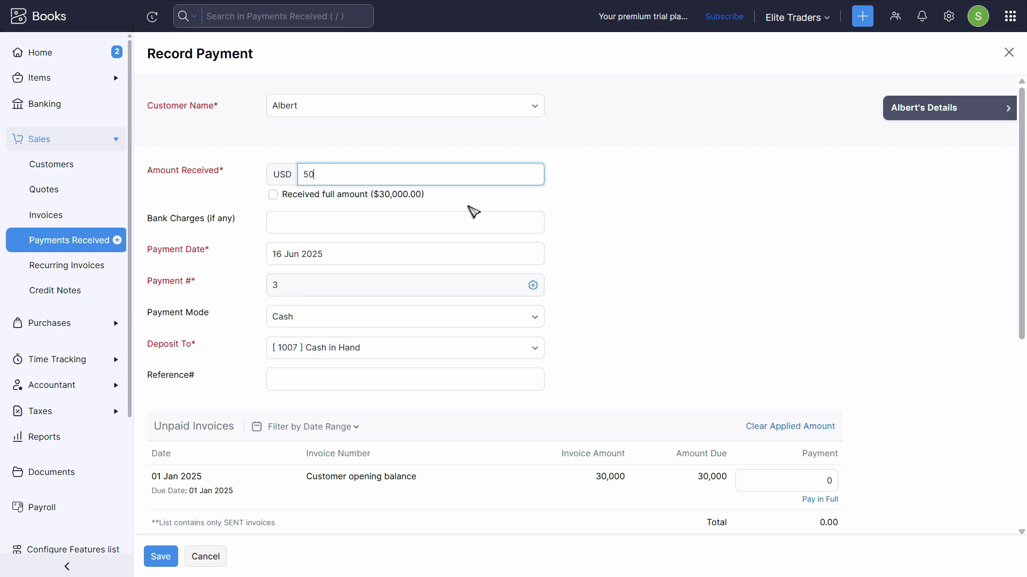
{"action": "type", "text": "00"}
{"action": "key", "text": "Tab"}
{"action": "left_click", "coordinate": [315, 251]}
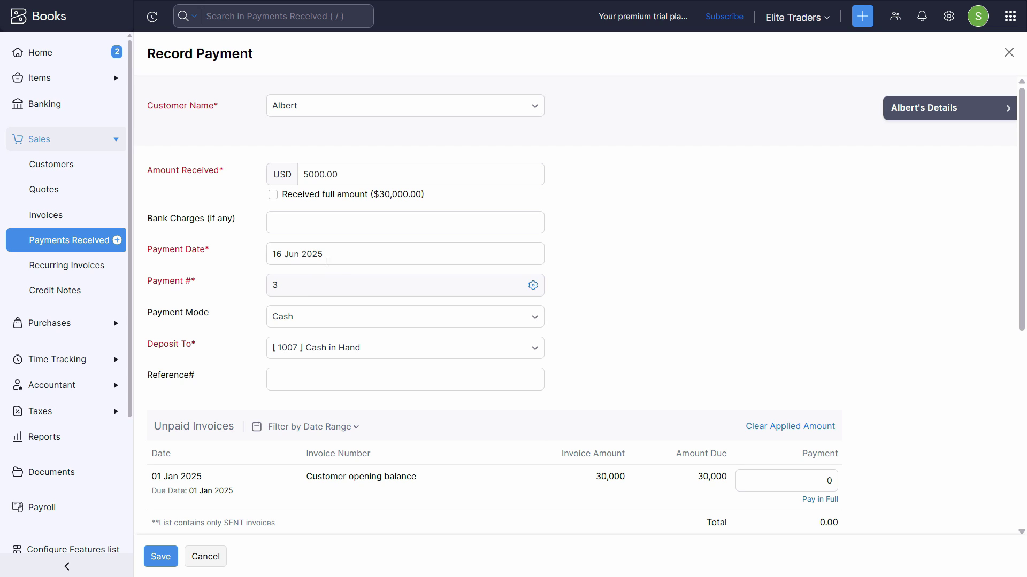
Set the payment date to 13 Jan 2025 and the payment mode to Cash
{"action": "left_click", "coordinate": [305, 228]}
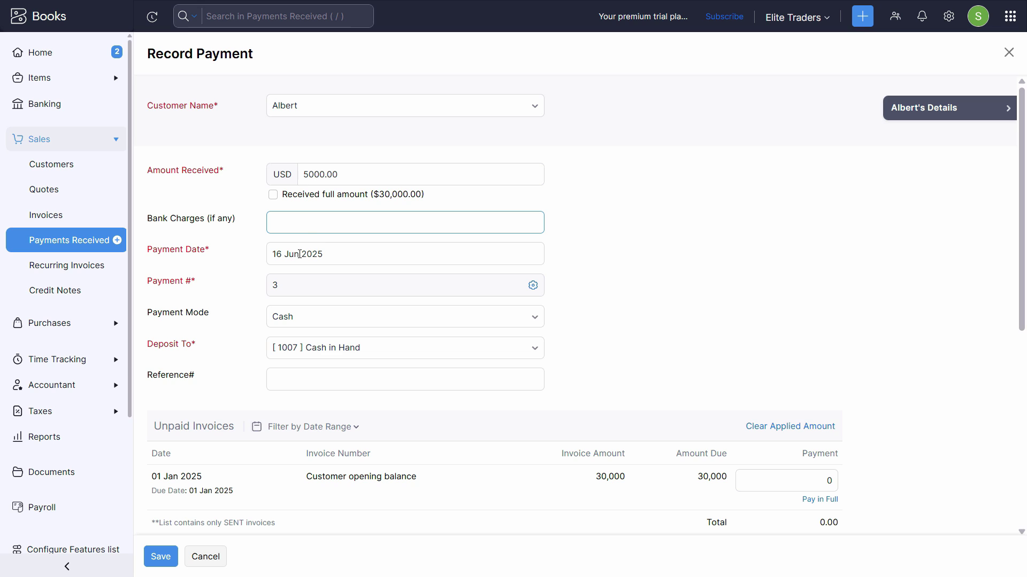
{"action": "left_click", "coordinate": [300, 255]}
{"action": "left_click", "coordinate": [349, 69]}
{"action": "left_click", "coordinate": [294, 128]}
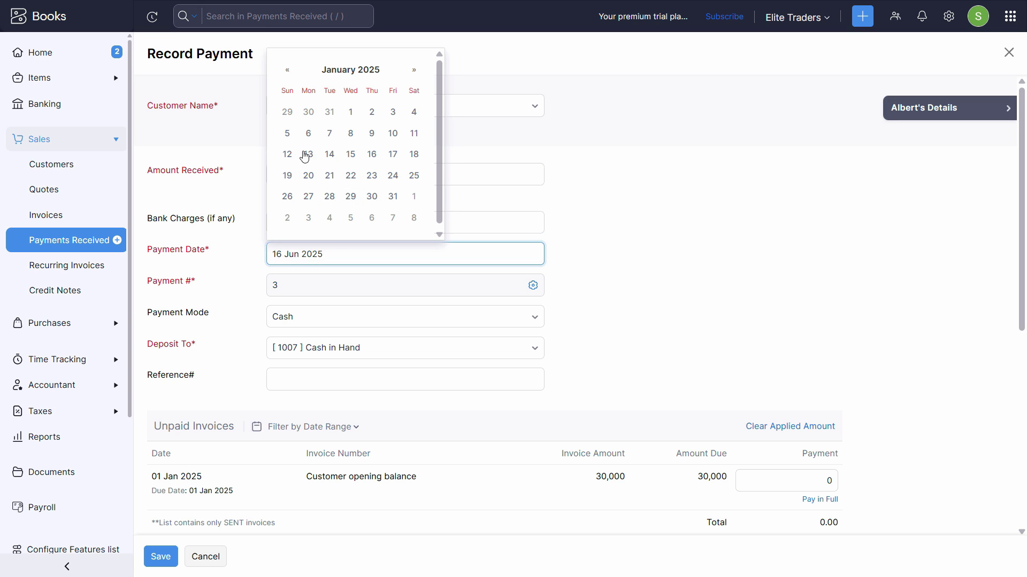
{"action": "left_click", "coordinate": [306, 155]}
{"action": "left_click", "coordinate": [316, 319]}
{"action": "left_click", "coordinate": [318, 332]}
Copy the highlighted Jan 13, 2025 cash advance description from the PDF into the payment's internal notes
{"action": "scroll", "coordinate": [299, 321], "scroll_direction": "down", "scroll_amount": 1}
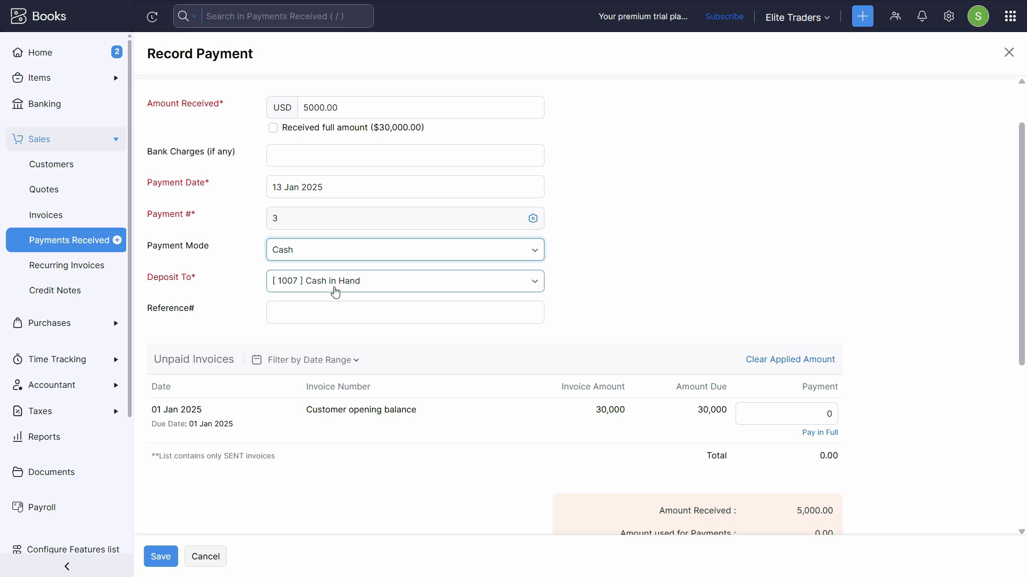
{"action": "scroll", "coordinate": [737, 304], "scroll_direction": "down", "scroll_amount": 2}
{"action": "left_click", "coordinate": [807, 284]}
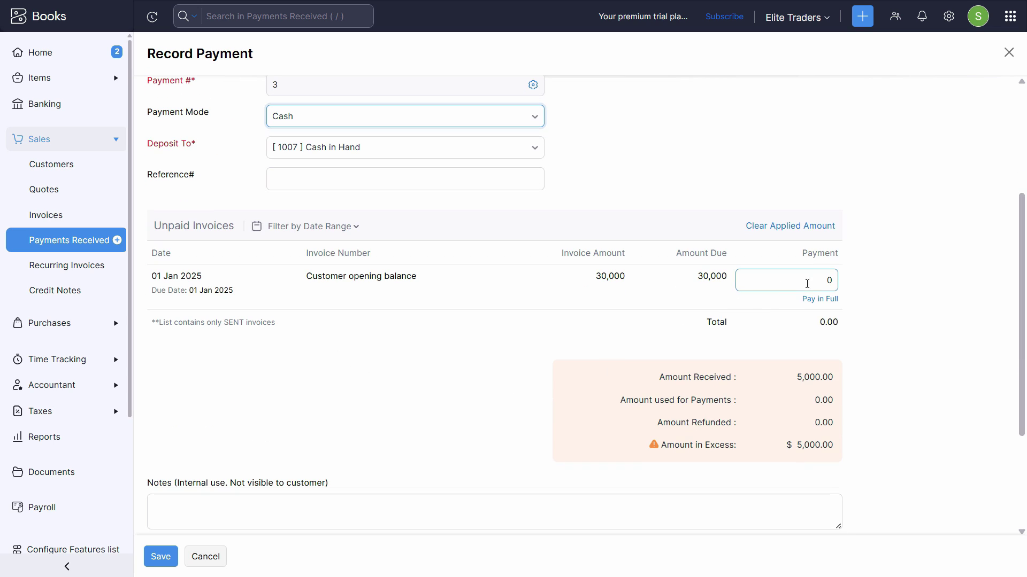
{"action": "scroll", "coordinate": [289, 364], "scroll_direction": "down", "scroll_amount": 1}
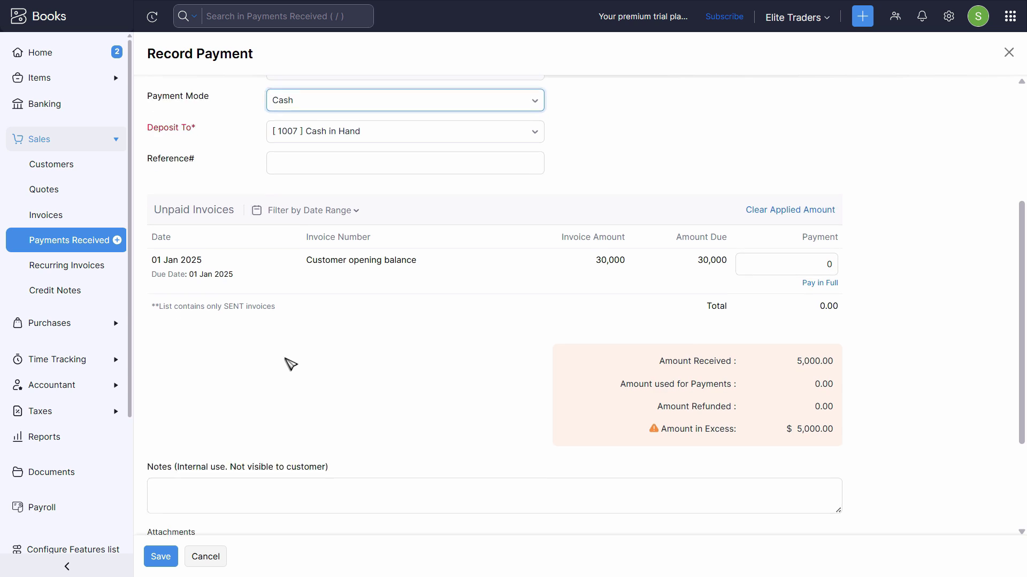
{"action": "scroll", "coordinate": [289, 363], "scroll_direction": "down", "scroll_amount": 2}
{"action": "left_click", "coordinate": [337, 348]}
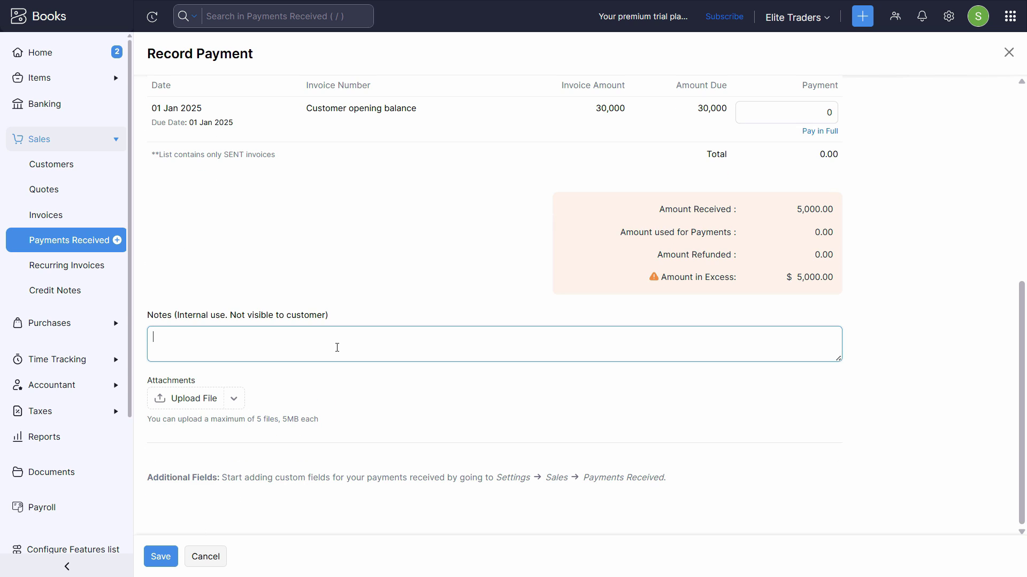
{"action": "key", "text": "alt+Tab"}
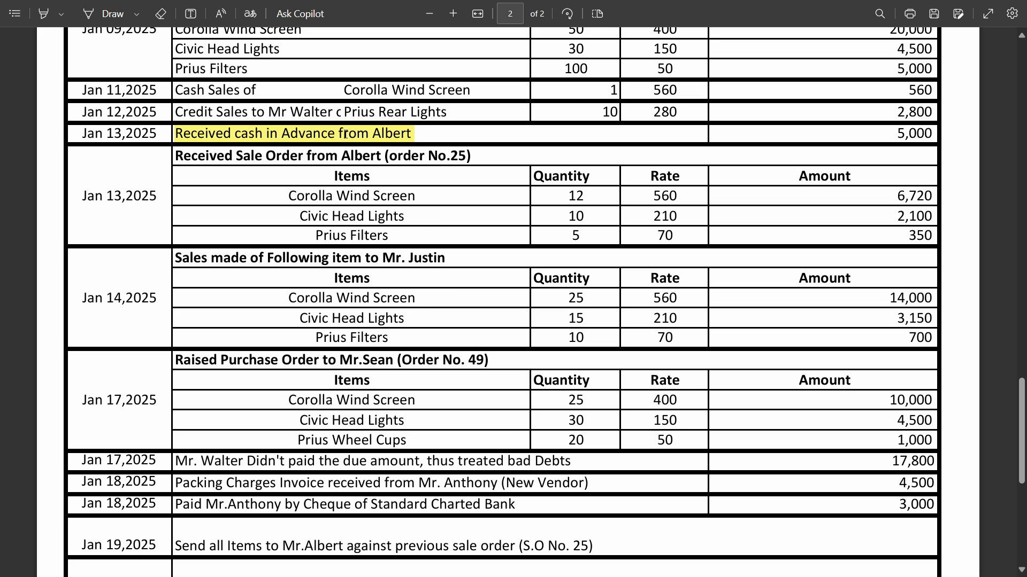
{"action": "left_click_drag", "start_coordinate": [413, 133], "coordinate": [176, 134]}
{"action": "key", "text": "ctrl+c"}
{"action": "key", "text": "alt+Tab"}
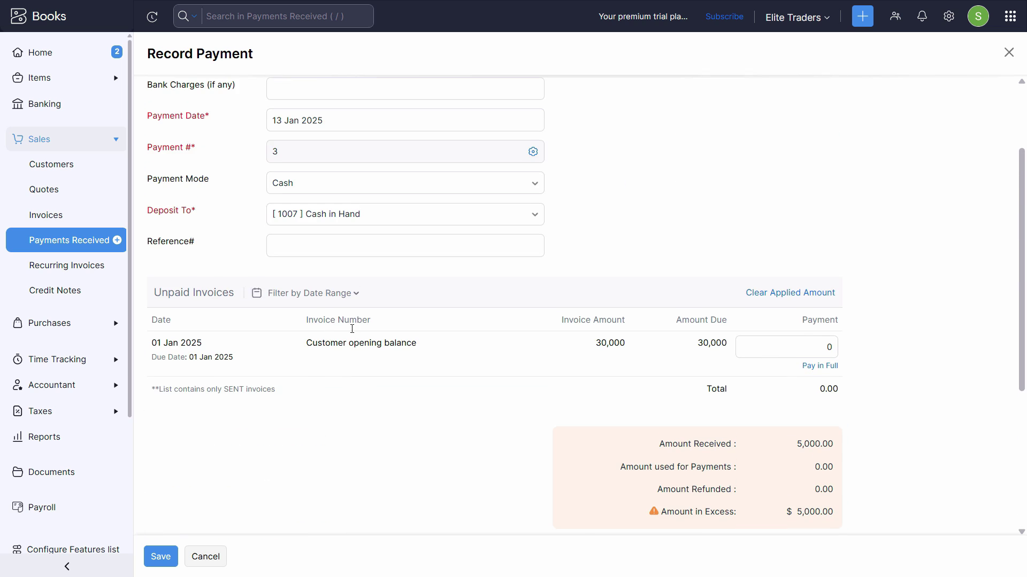
Save the payment with the excess amount stored as an overpayment in Unearned Revenue, and display the saved payment's journal
{"action": "scroll", "coordinate": [352, 329], "scroll_direction": "up", "scroll_amount": 2}
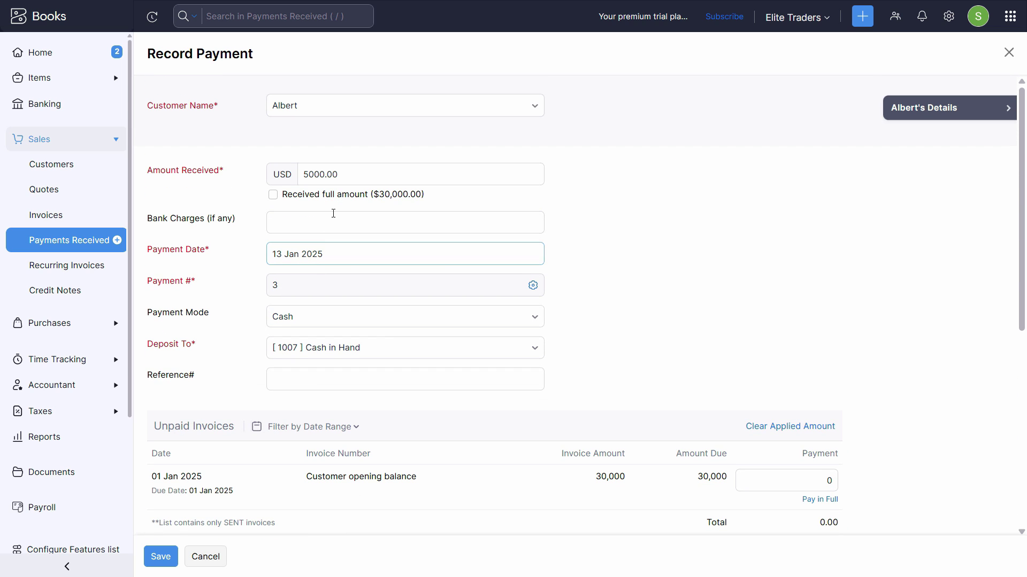
{"action": "scroll", "coordinate": [378, 305], "scroll_direction": "down", "scroll_amount": 5}
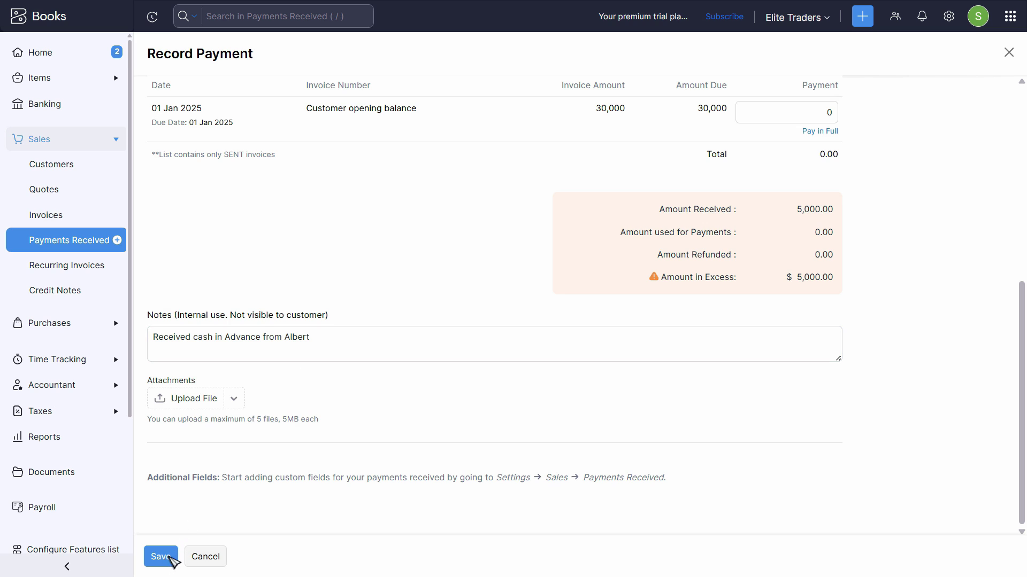
{"action": "left_click", "coordinate": [161, 557]}
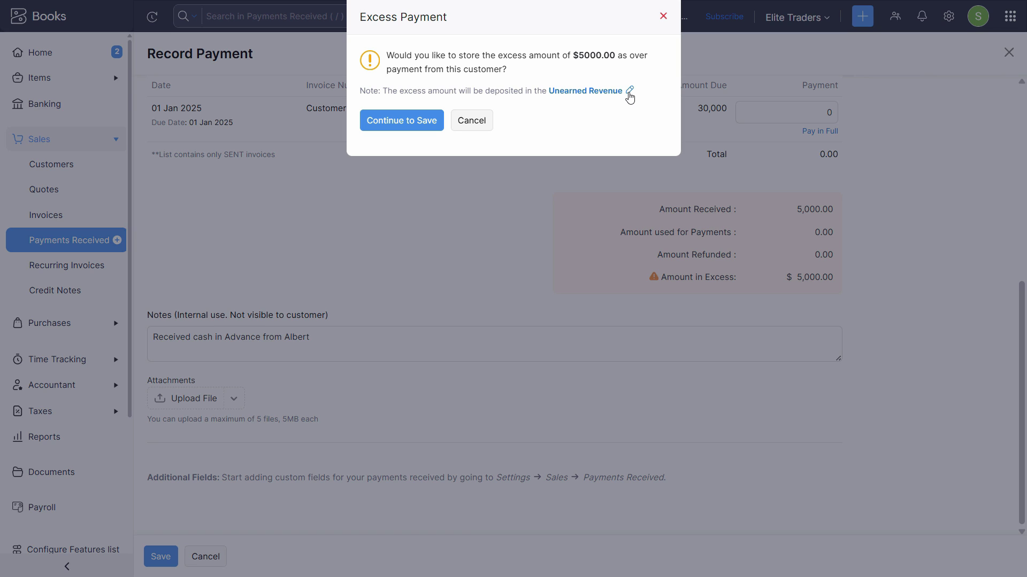
{"action": "left_click", "coordinate": [630, 91]}
{"action": "left_click", "coordinate": [573, 101]}
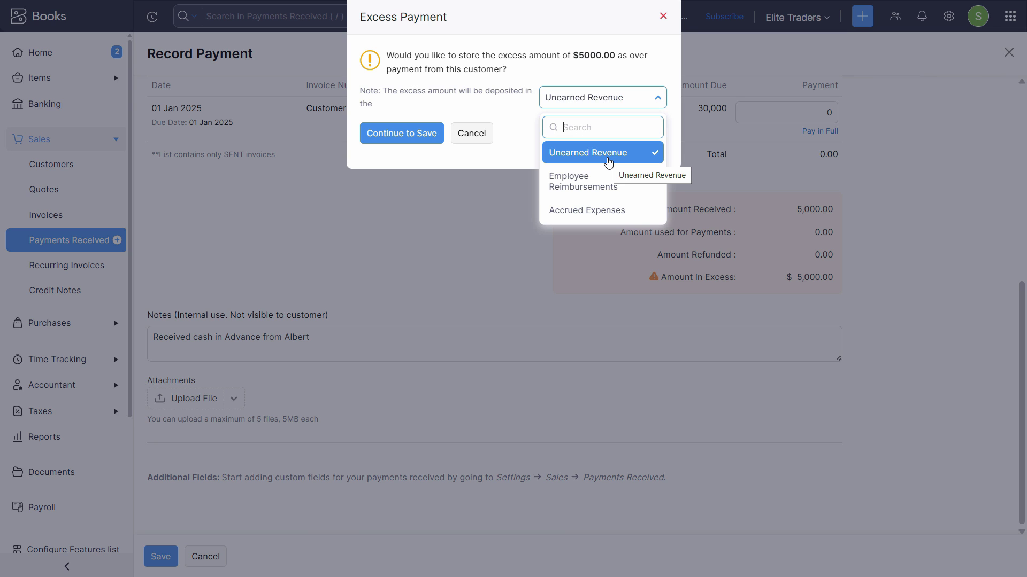
{"action": "left_click", "coordinate": [608, 160]}
{"action": "left_click", "coordinate": [602, 109]}
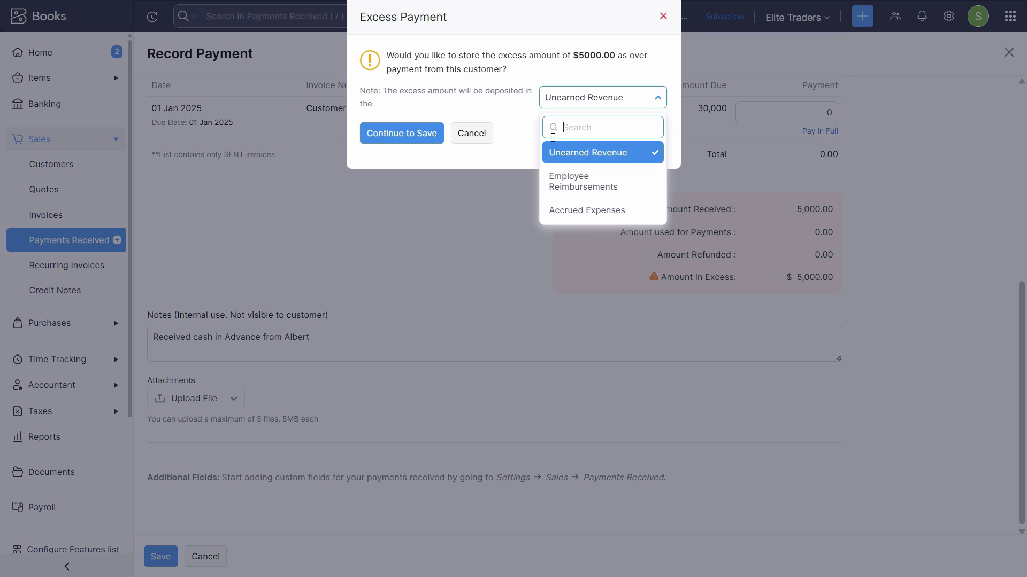
{"action": "left_click", "coordinate": [526, 146]}
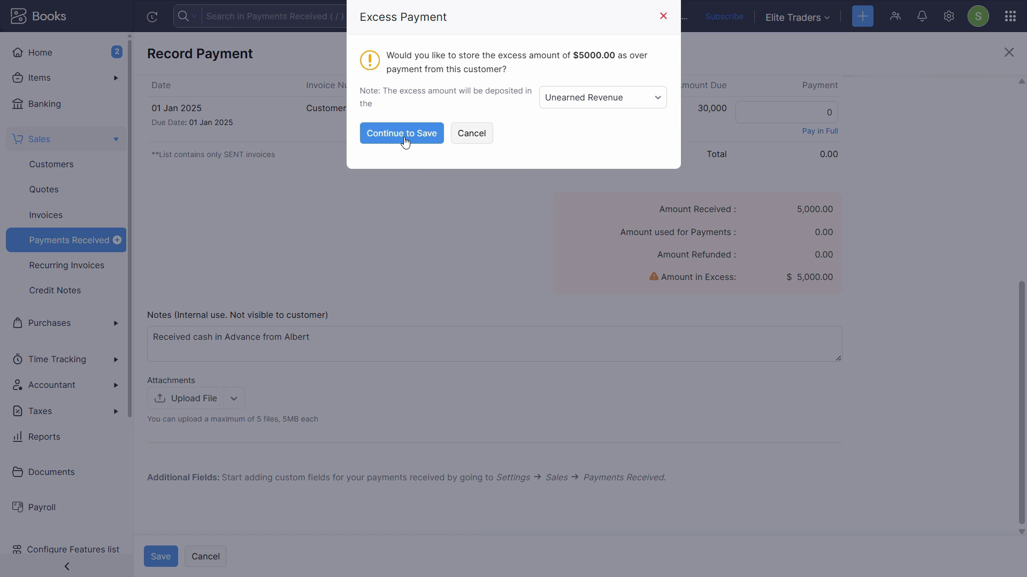
{"action": "left_click", "coordinate": [405, 142]}
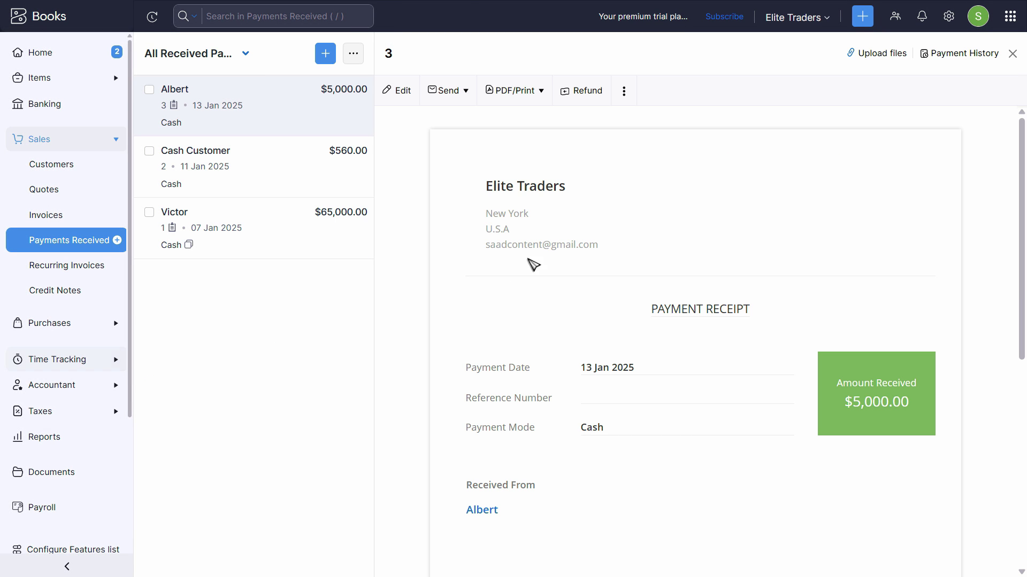
{"action": "left_click", "coordinate": [624, 92]}
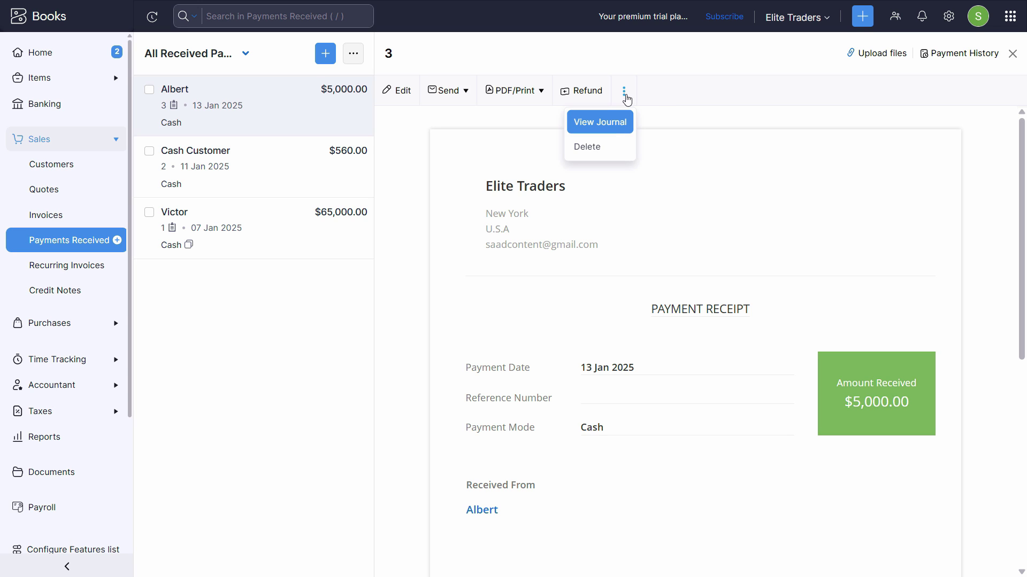
{"action": "left_click", "coordinate": [607, 128]}
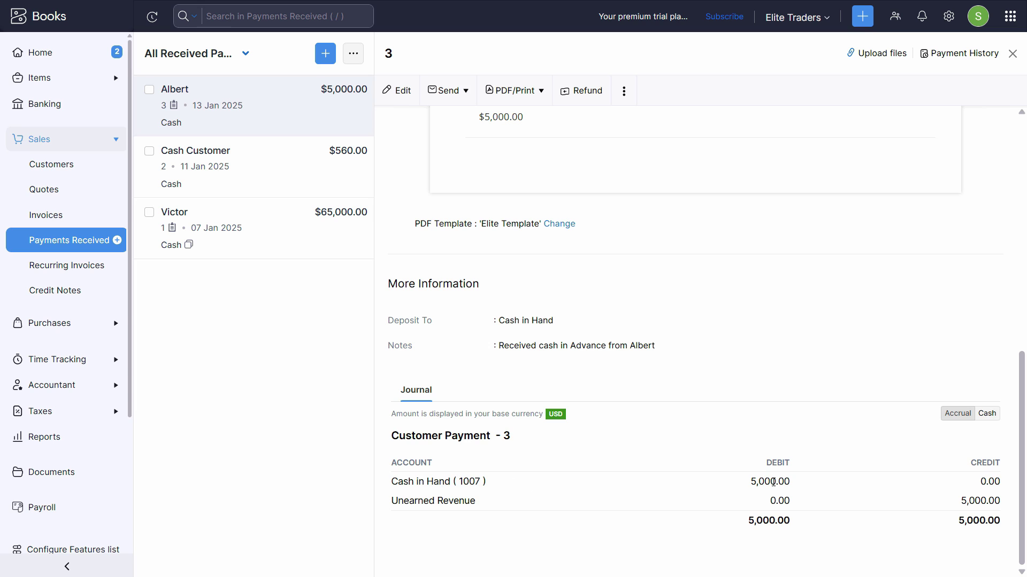
Sort the Chart of Accounts by account name and open the Unearned Revenue account
{"action": "left_click", "coordinate": [59, 385]}
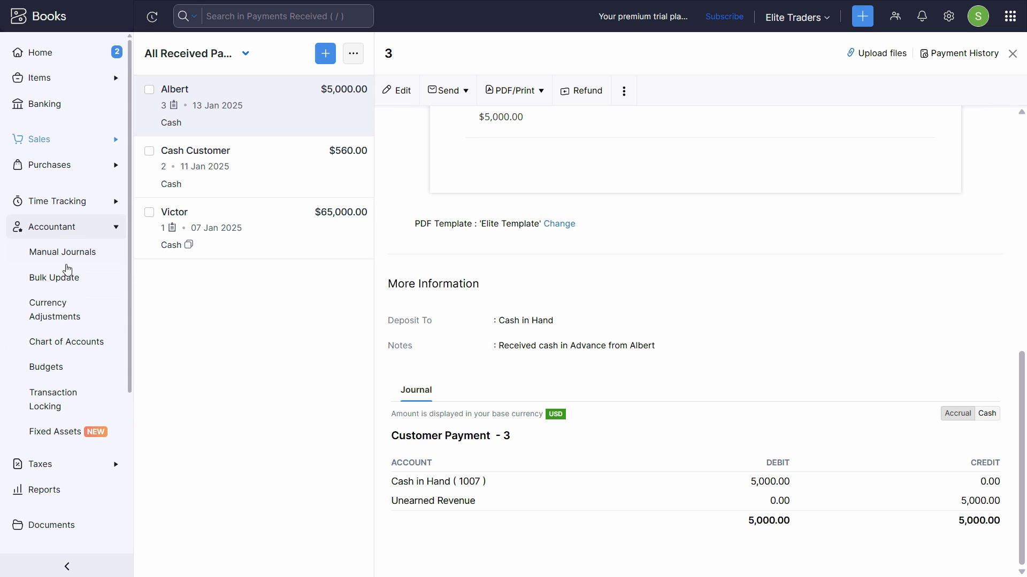
{"action": "left_click", "coordinate": [44, 341]}
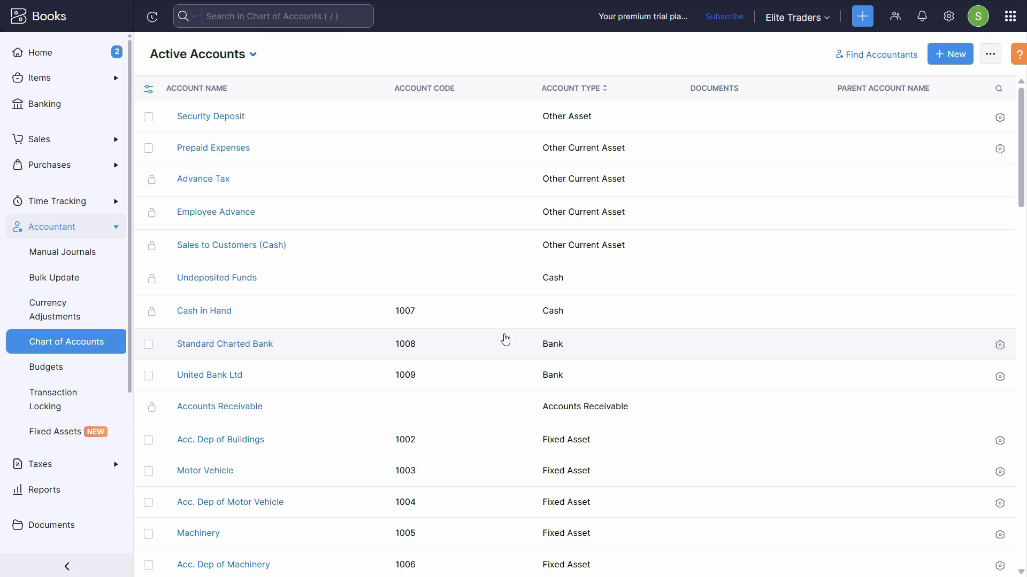
{"action": "scroll", "coordinate": [505, 338], "scroll_direction": "down", "scroll_amount": 15}
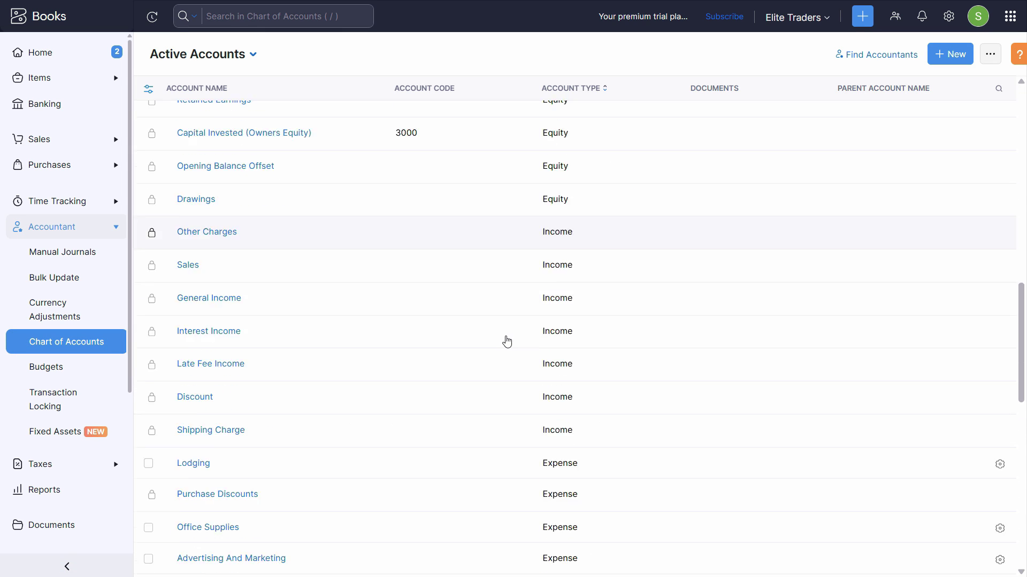
{"action": "scroll", "coordinate": [506, 342], "scroll_direction": "up", "scroll_amount": 20}
{"action": "left_click", "coordinate": [224, 90]}
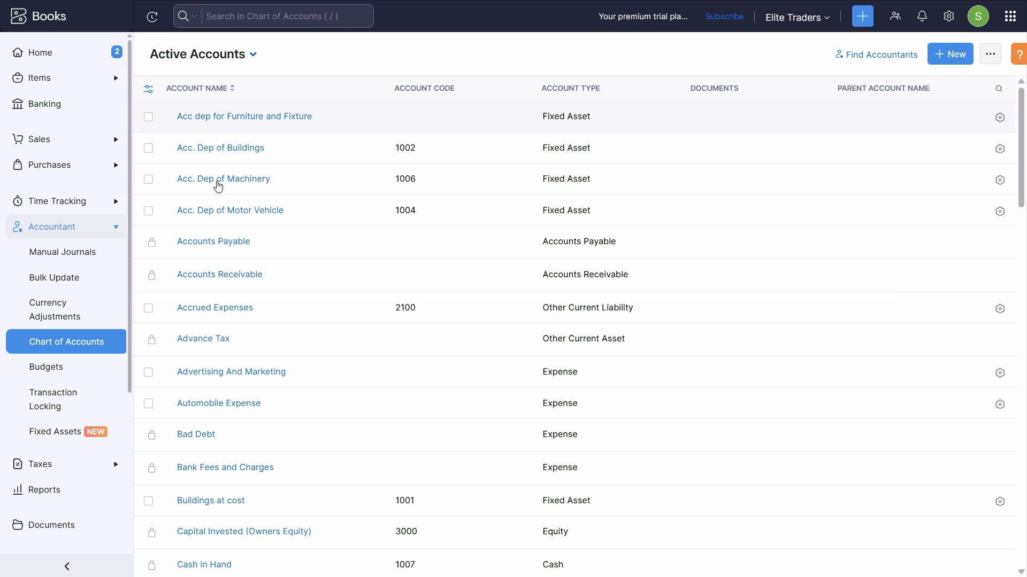
{"action": "scroll", "coordinate": [272, 397], "scroll_direction": "down", "scroll_amount": 20}
{"action": "scroll", "coordinate": [272, 404], "scroll_direction": "down", "scroll_amount": 10}
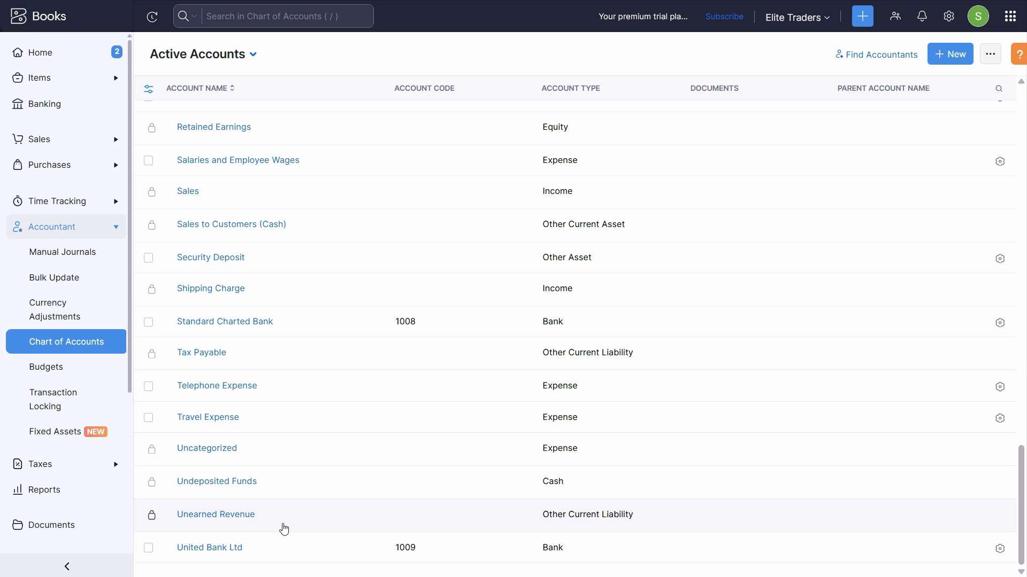
{"action": "left_click", "coordinate": [284, 526]}
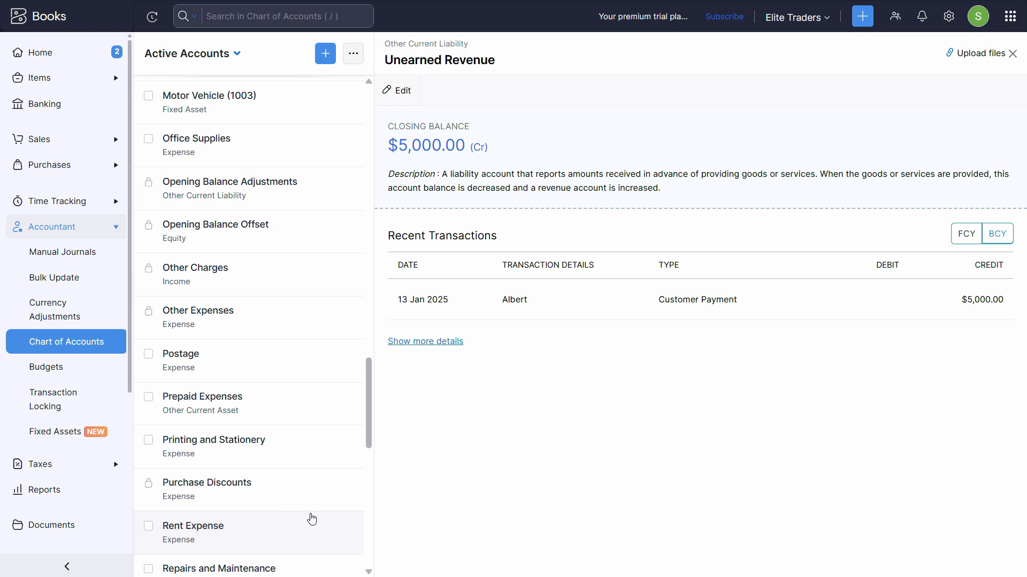
Rename the Unearned Revenue account to Customer Advances and save the change
{"action": "left_click", "coordinate": [395, 91]}
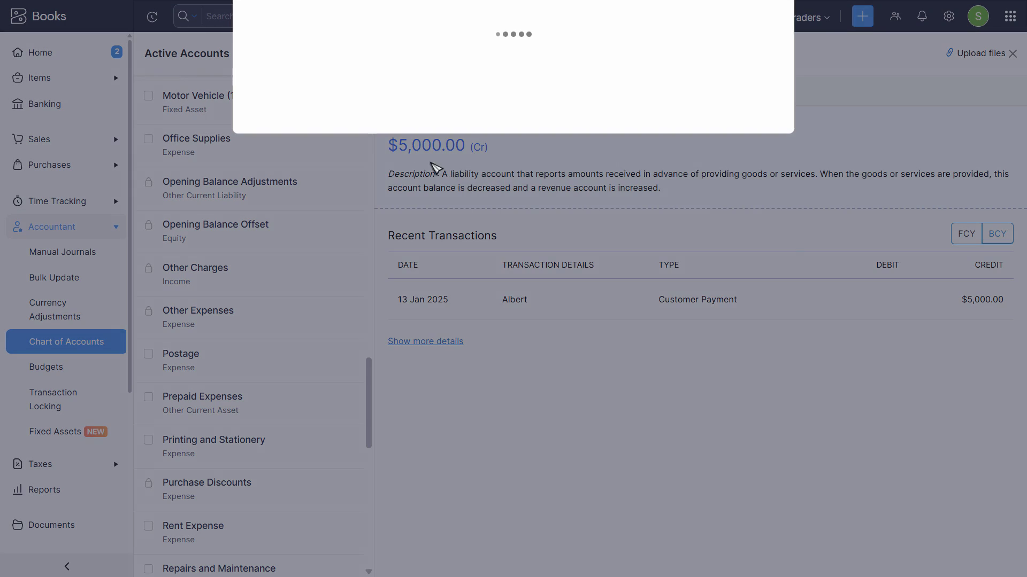
{"action": "triple_click", "coordinate": [435, 88]}
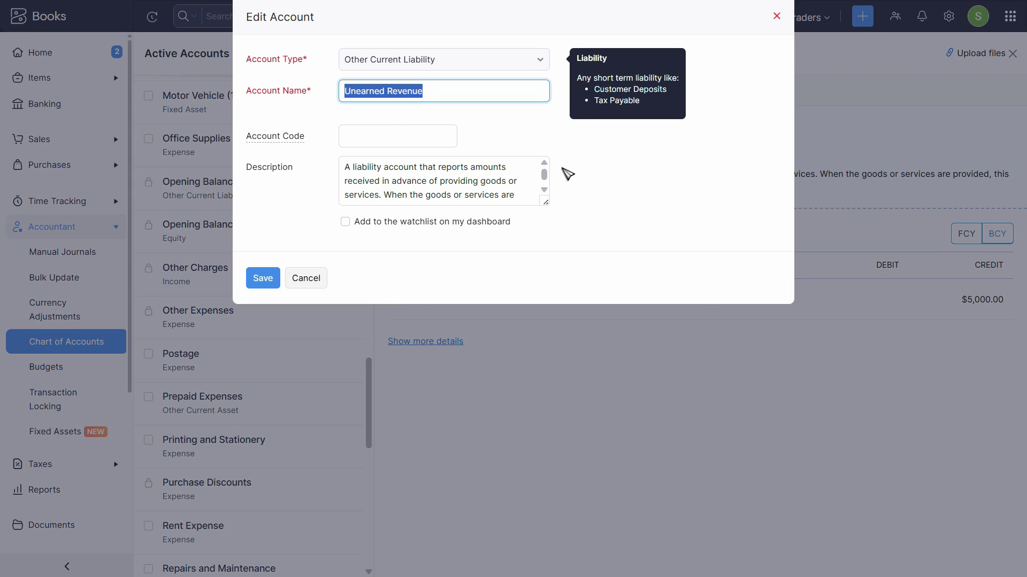
{"action": "type", "text": "Customer Advances"}
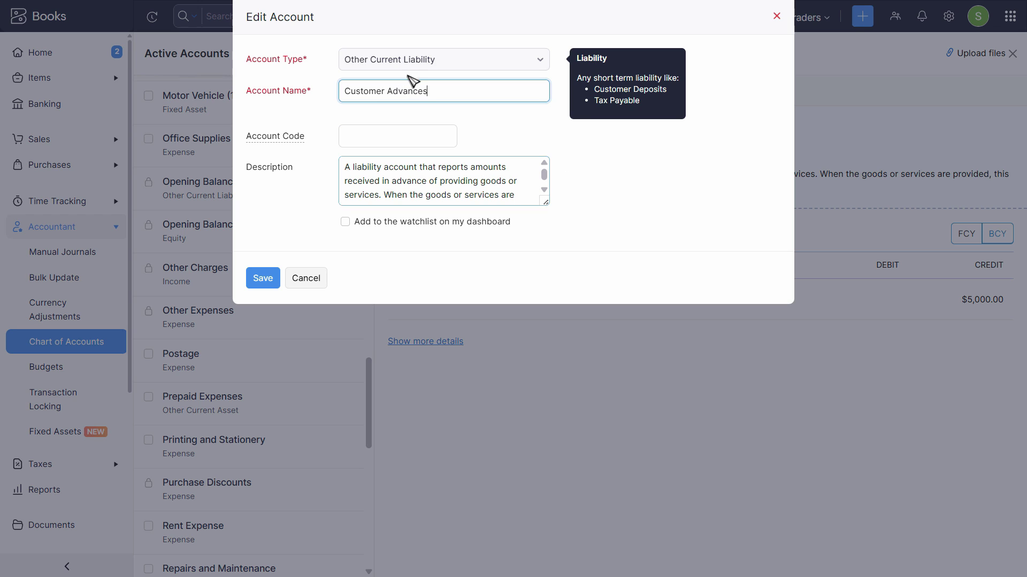
{"action": "left_click", "coordinate": [263, 280]}
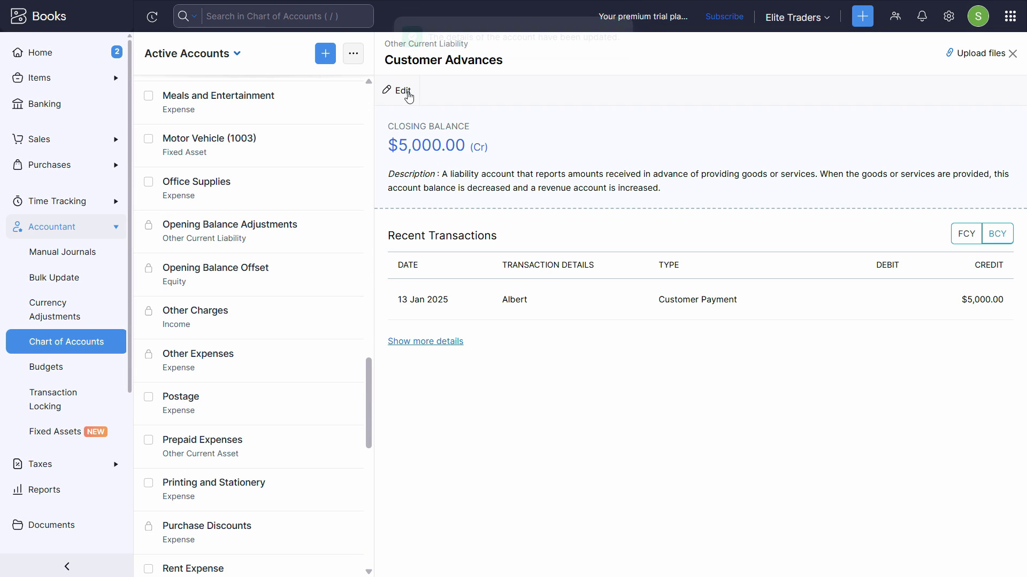
{"action": "left_click", "coordinate": [406, 92]}
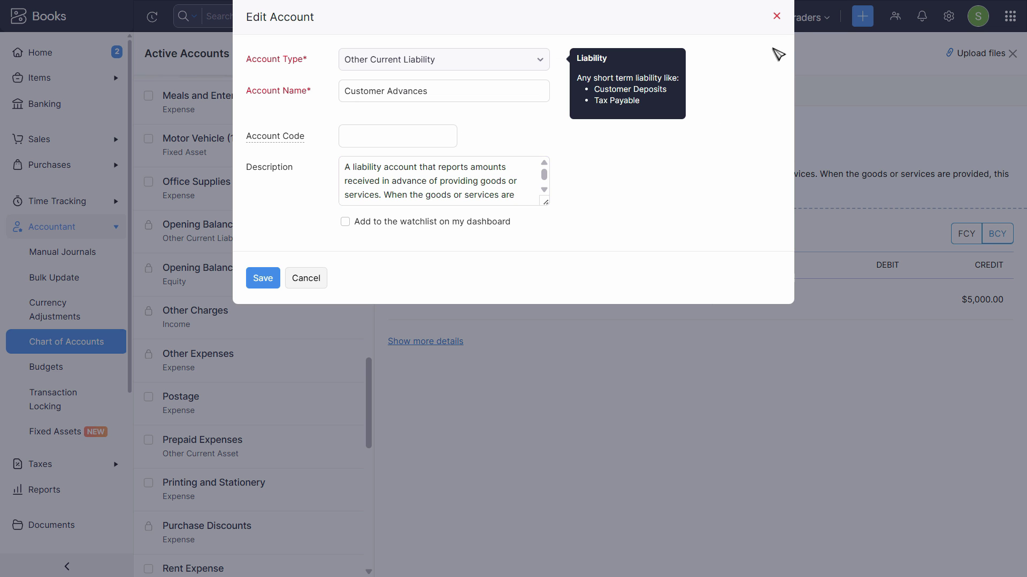
{"action": "left_click", "coordinate": [777, 16]}
{"action": "left_click", "coordinate": [404, 92]}
{"action": "left_click", "coordinate": [776, 17]}
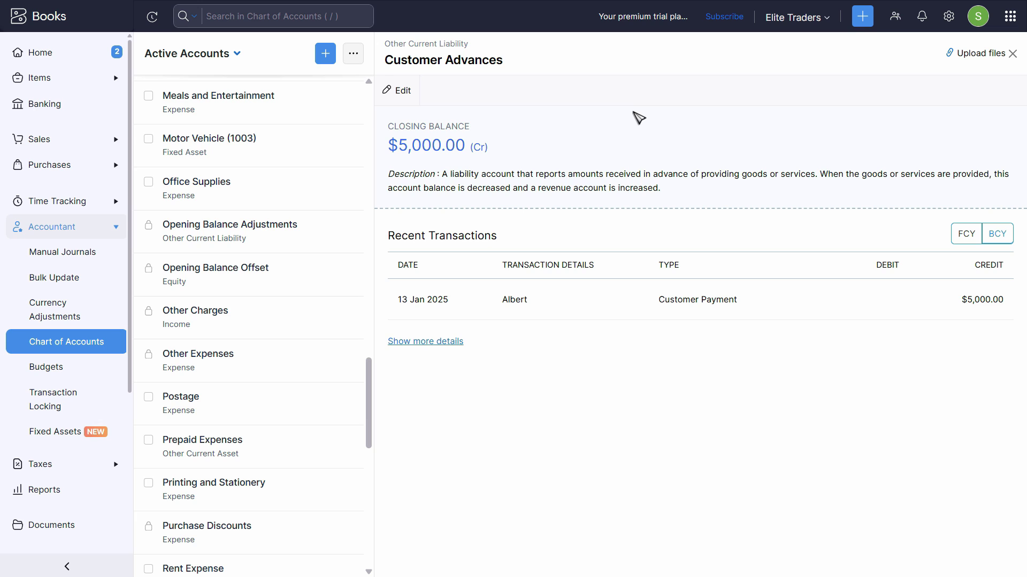
Open the overview of the customer who paid the cash advance to examine the outstanding receivables and unused credits
{"action": "left_click", "coordinate": [52, 139]}
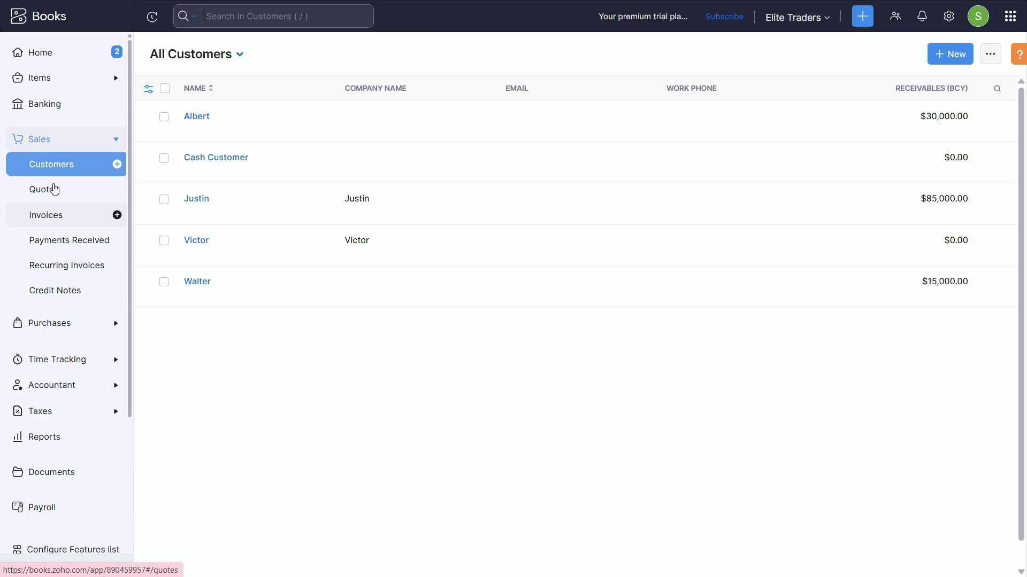
{"action": "left_click", "coordinate": [281, 132]}
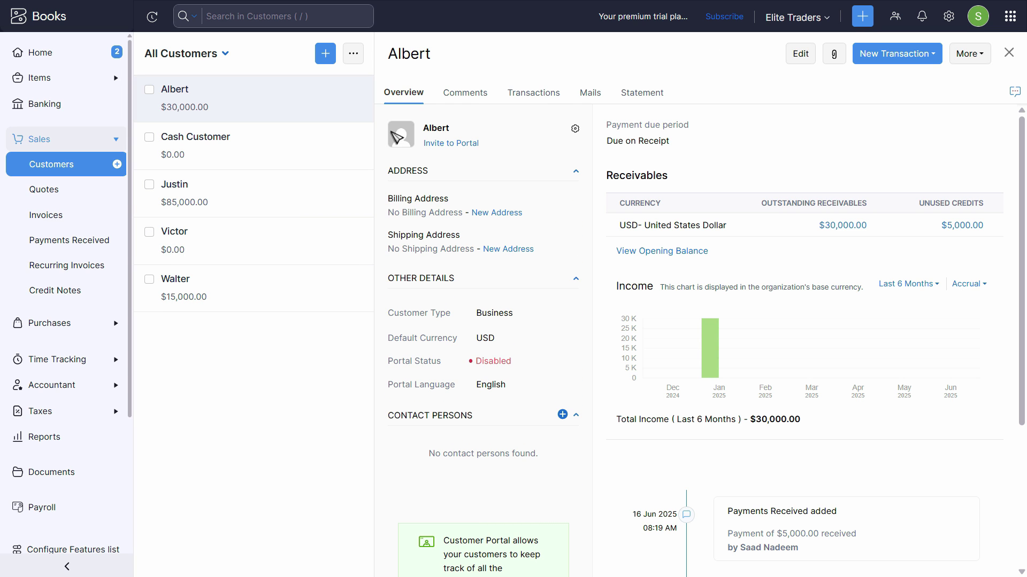
{"action": "left_click", "coordinate": [44, 216]}
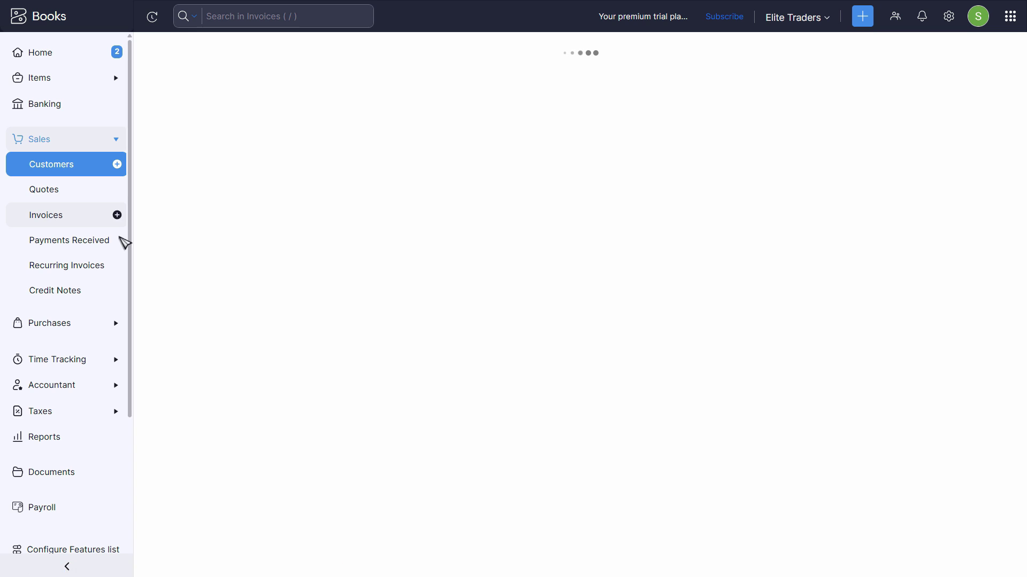
Open the 13 Jan 2025 payment from the received payments and display its journal to check the credited account
{"action": "left_click", "coordinate": [47, 240]}
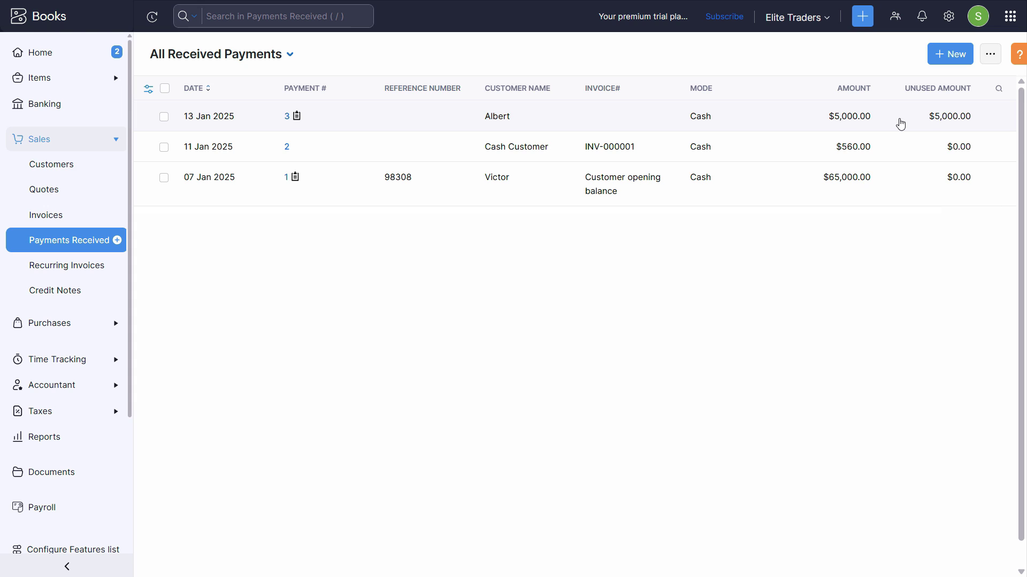
{"action": "left_click", "coordinate": [901, 124]}
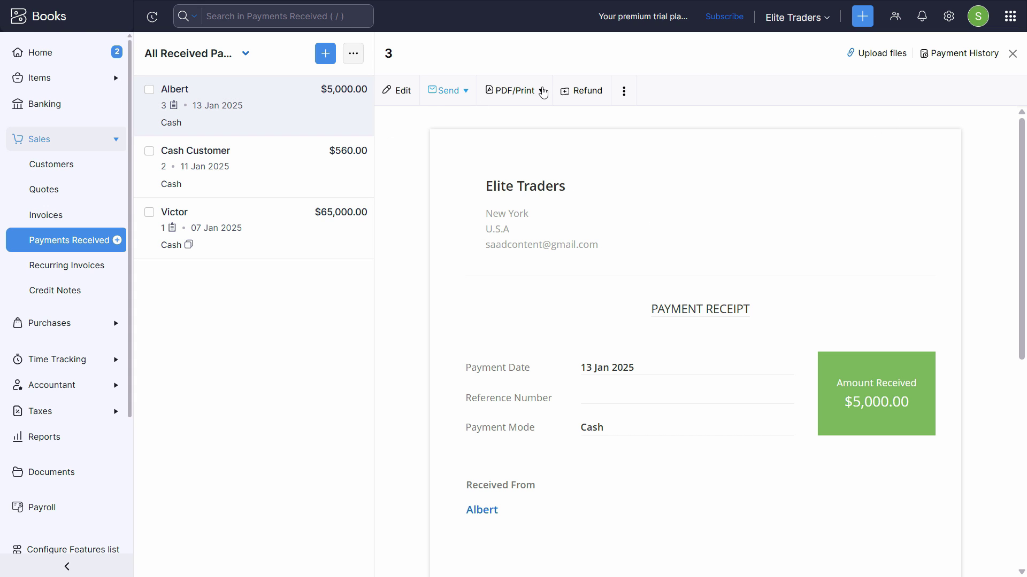
{"action": "left_click", "coordinate": [623, 91]}
{"action": "left_click", "coordinate": [612, 123]}
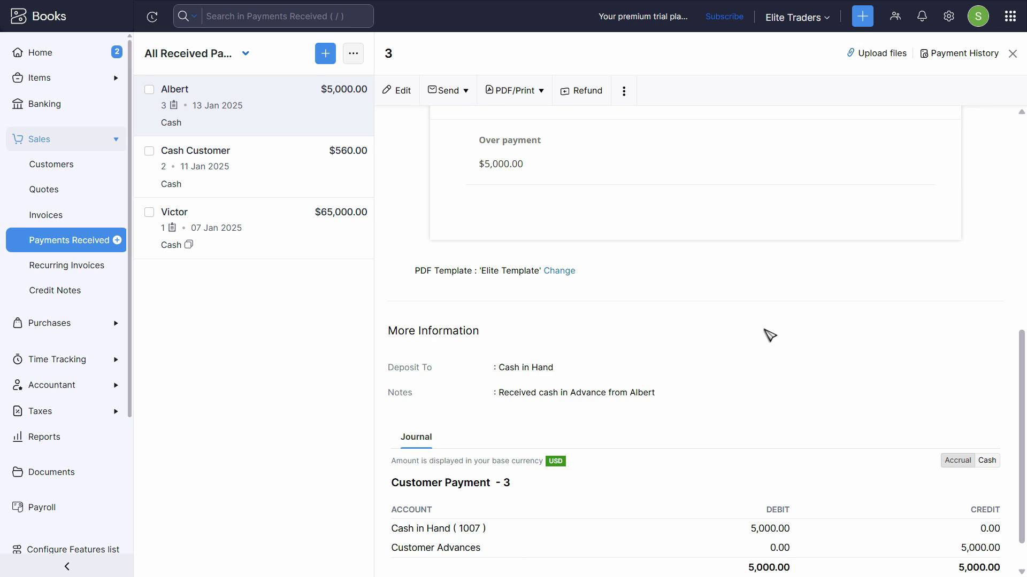
{"action": "scroll", "coordinate": [561, 508], "scroll_direction": "down", "scroll_amount": 1}
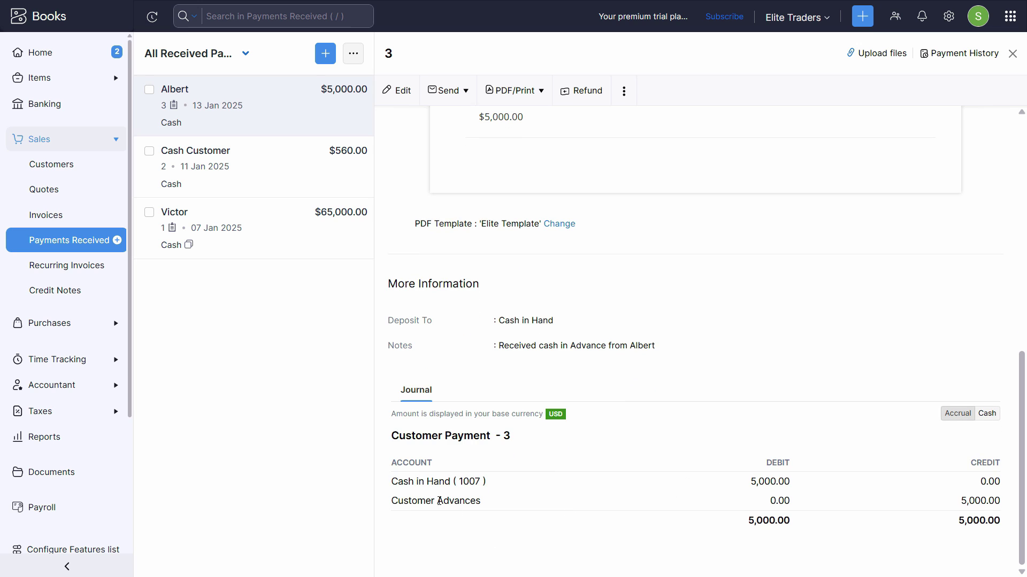